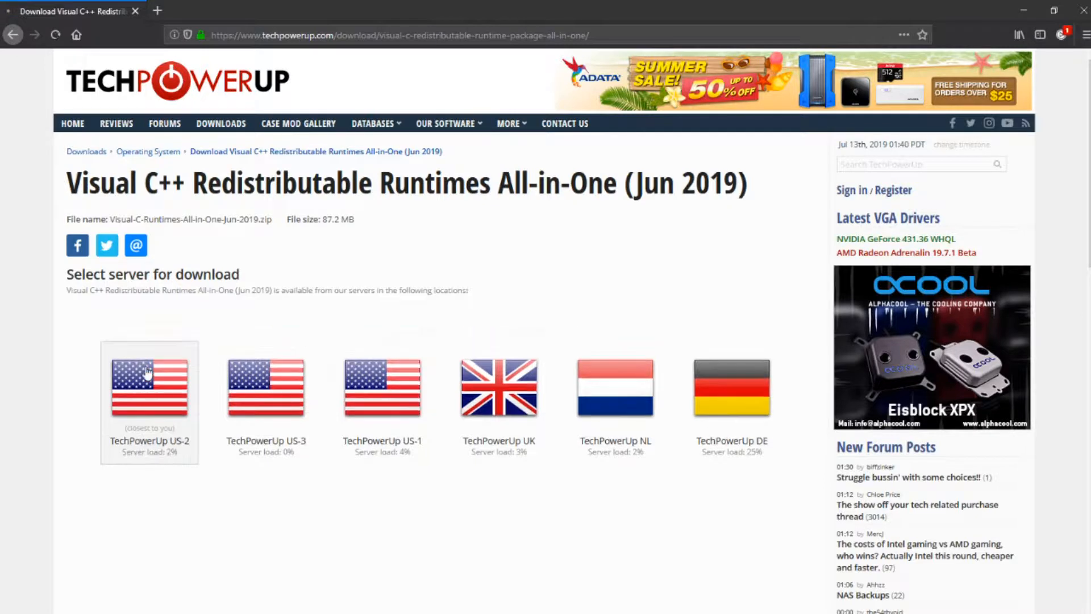
Step: Download the Visual-C-Runtimes-All-in-One-Jun-2019 zip from the TechPowerUp US-2 server and open the downloaded archive
click(437, 353)
click(613, 407)
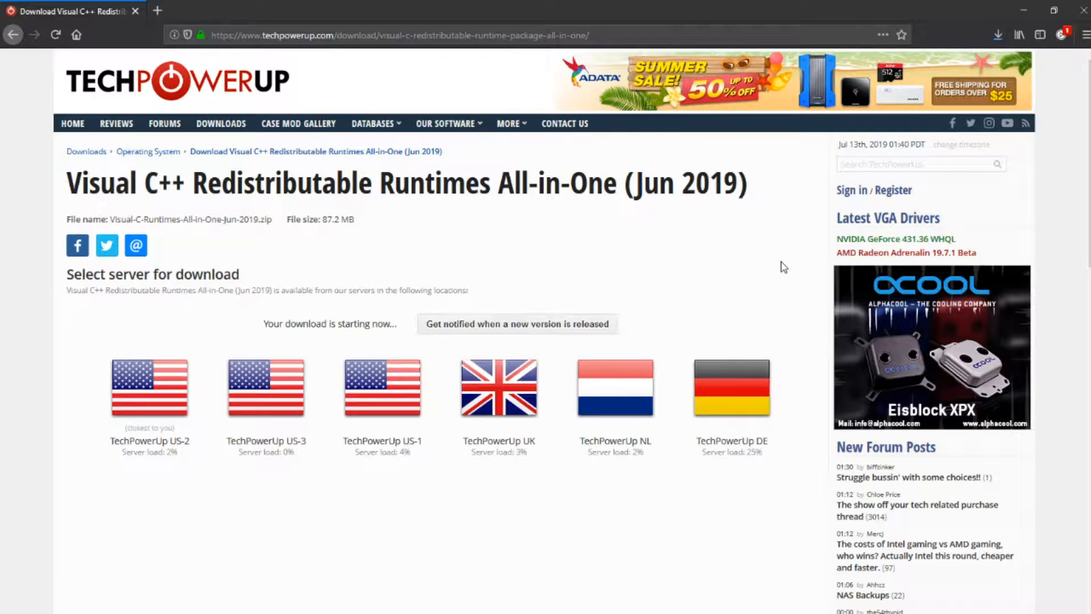
click(998, 36)
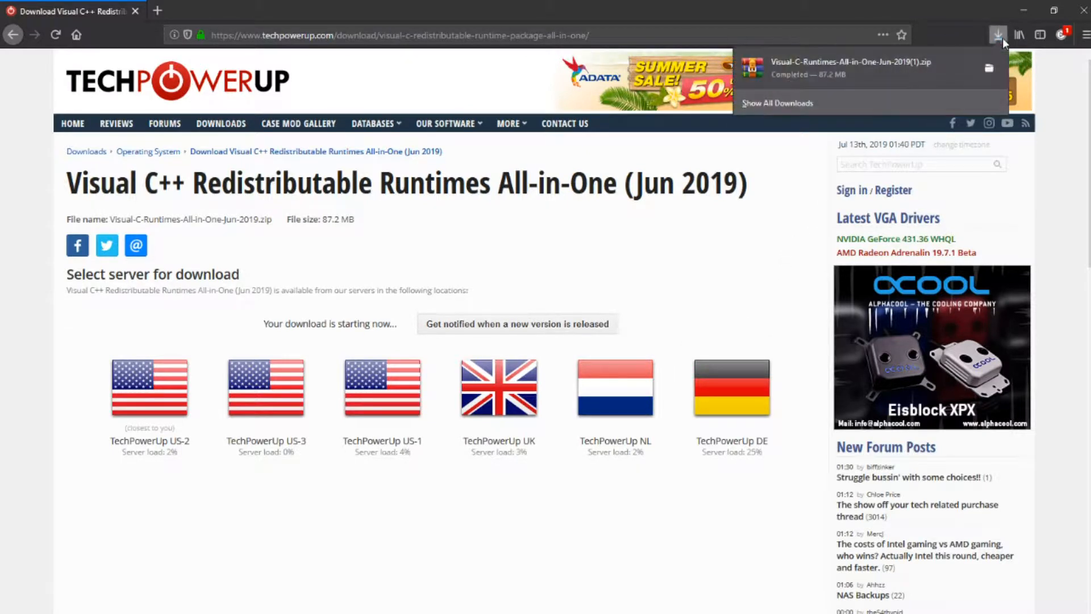
click(935, 66)
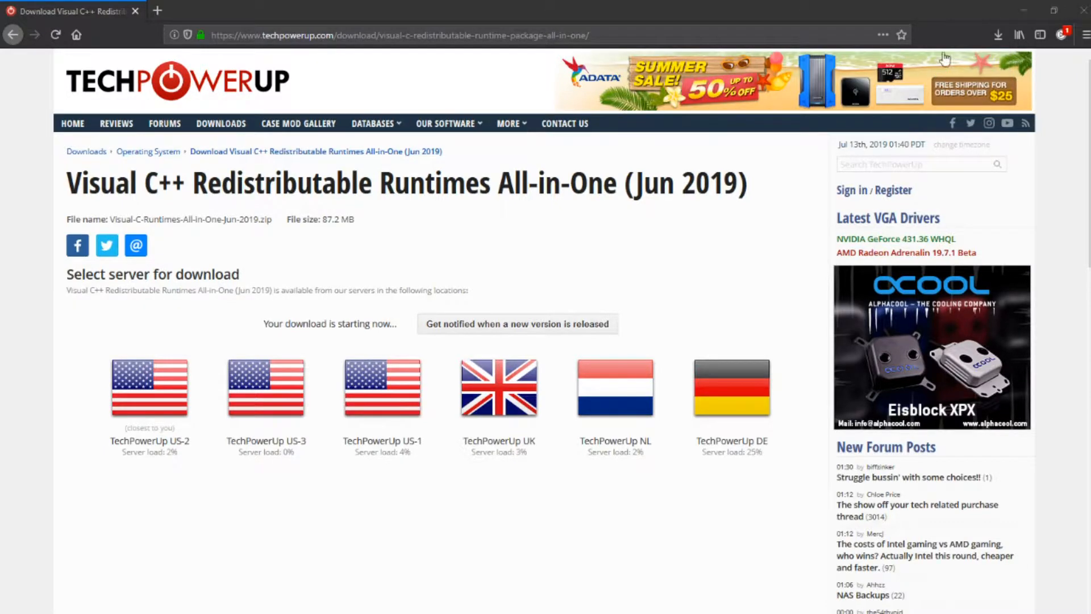
Step: Clear the other windows off the desktop and create a new folder there named V C++ beside the archive window
click(1024, 10)
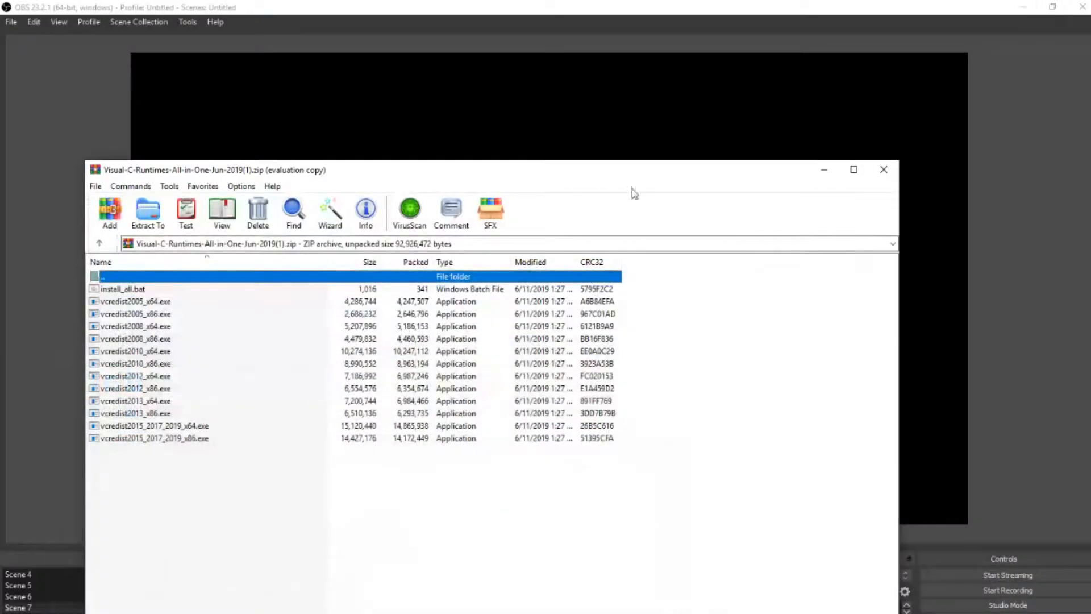
click(1023, 7)
drag(222, 175, 613, 119)
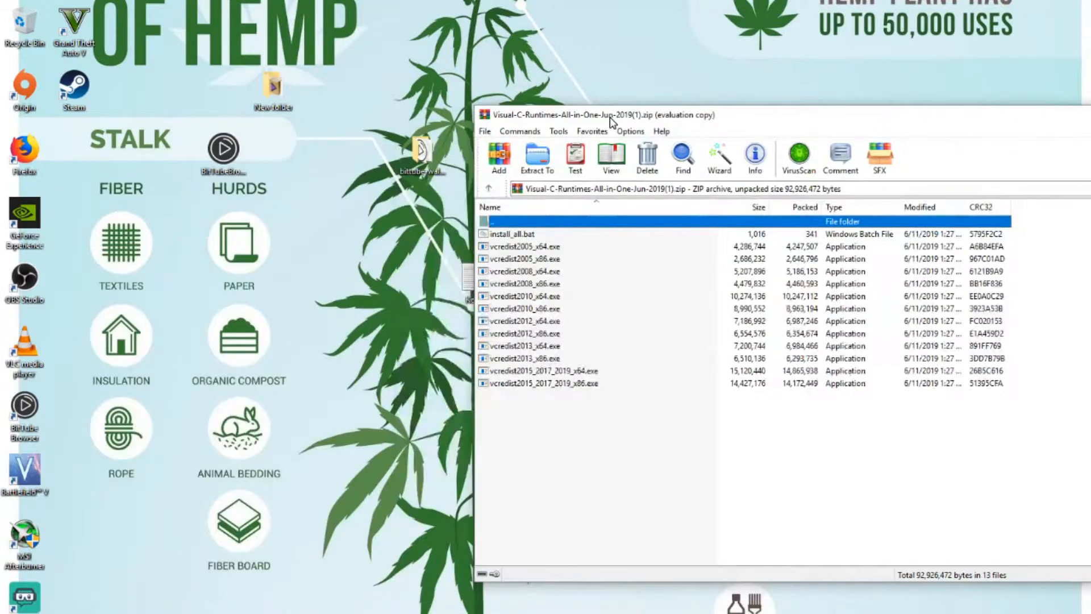
right_click(387, 245)
mouse_move(416, 355)
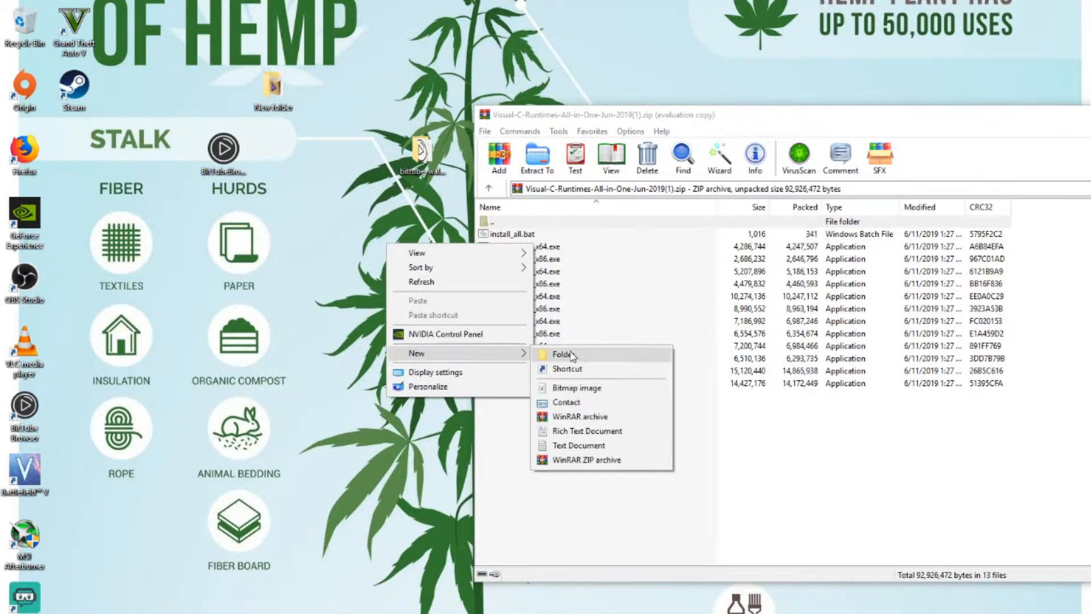
click(571, 356)
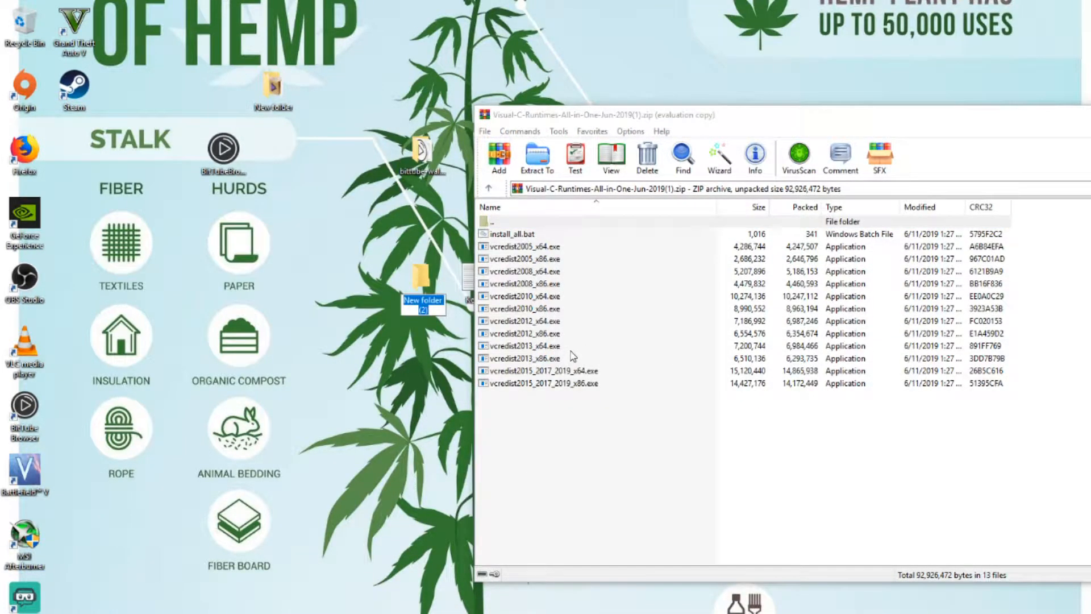
text(V)
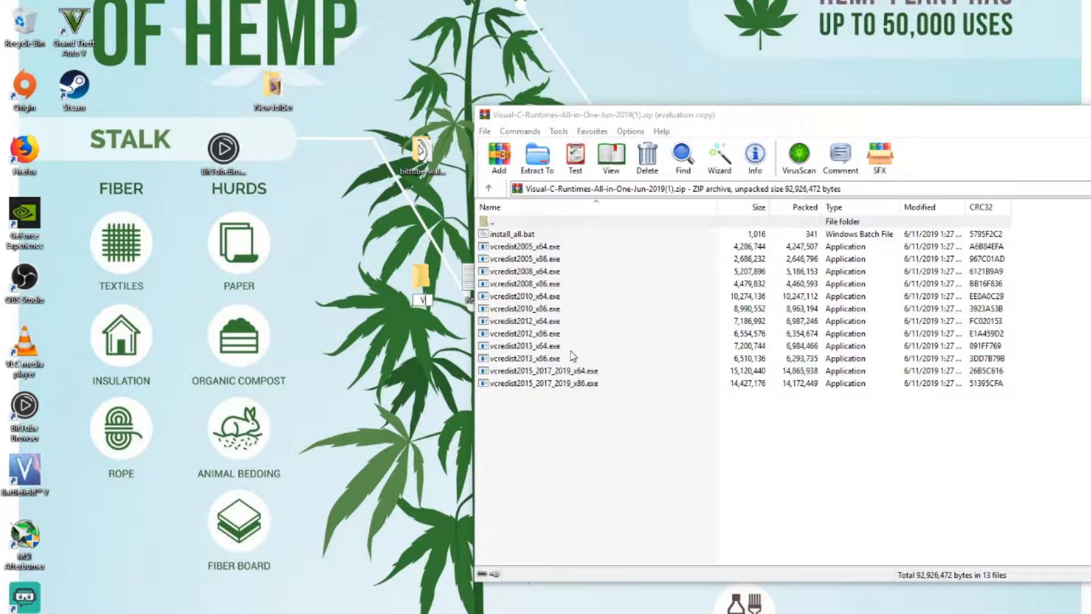
text( C++)
key(Return)
Step: Extract all the archive's files into the V C++ folder and run install_all from it as administrator
drag(545, 428, 423, 284)
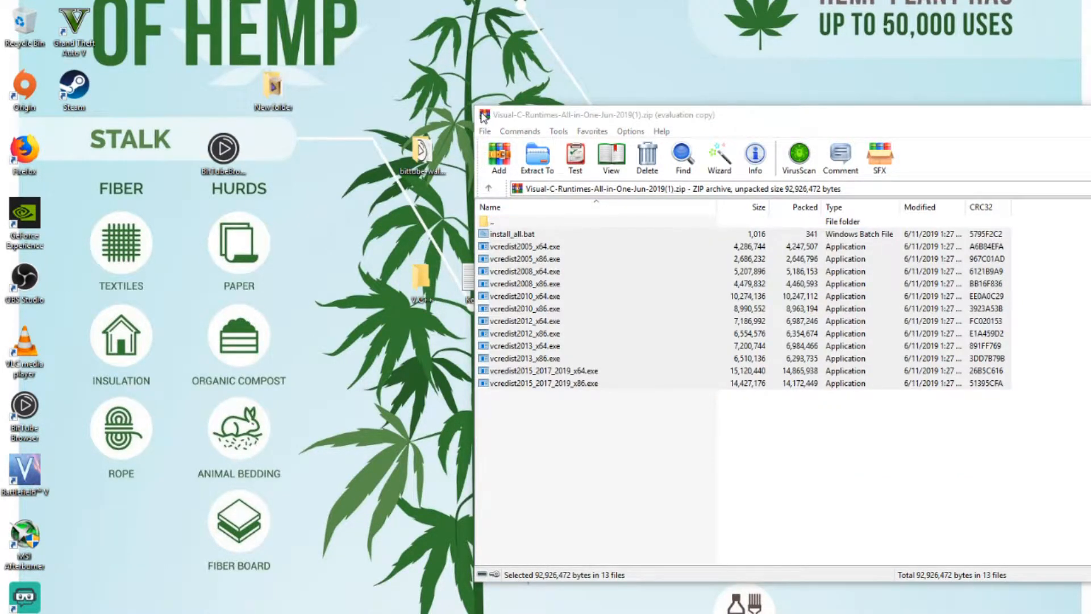
double_click(484, 115)
double_click(423, 288)
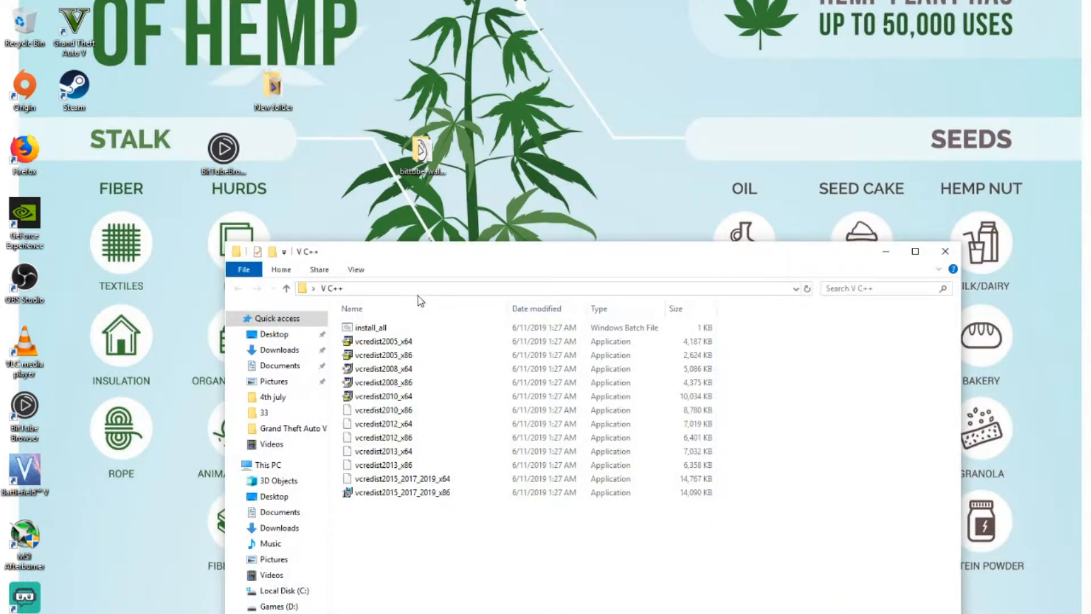
right_click(367, 328)
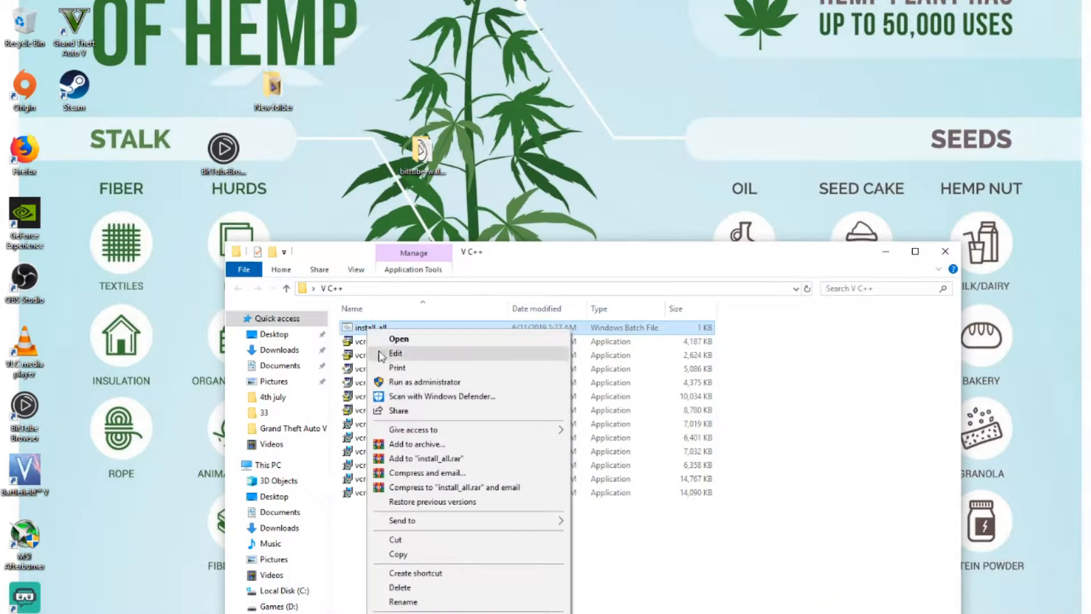
click(396, 382)
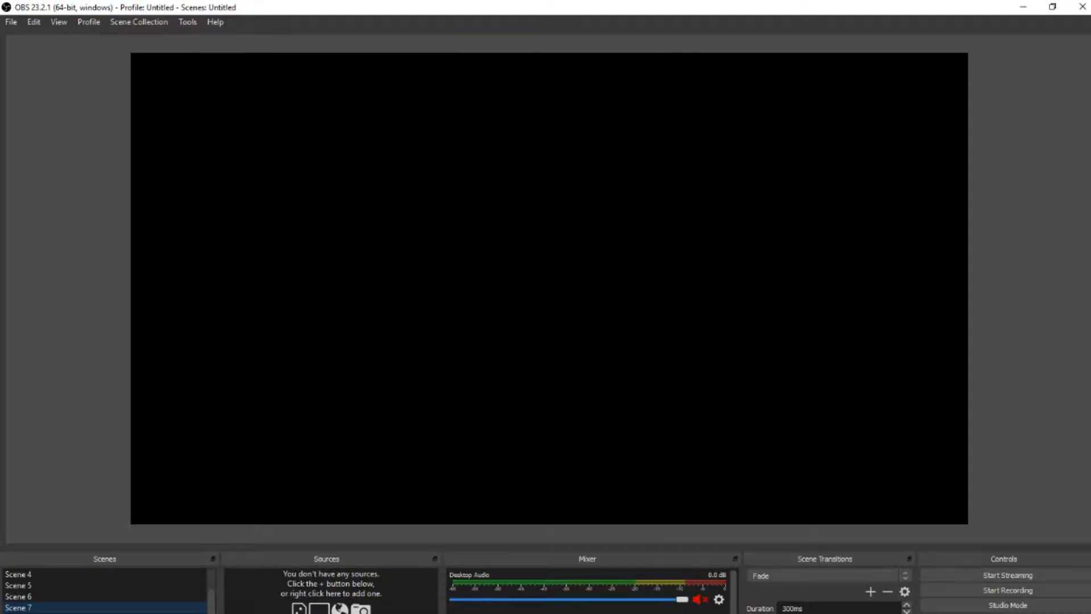
Step: In OBS, add a new scene named Main Screen
click(8, 613)
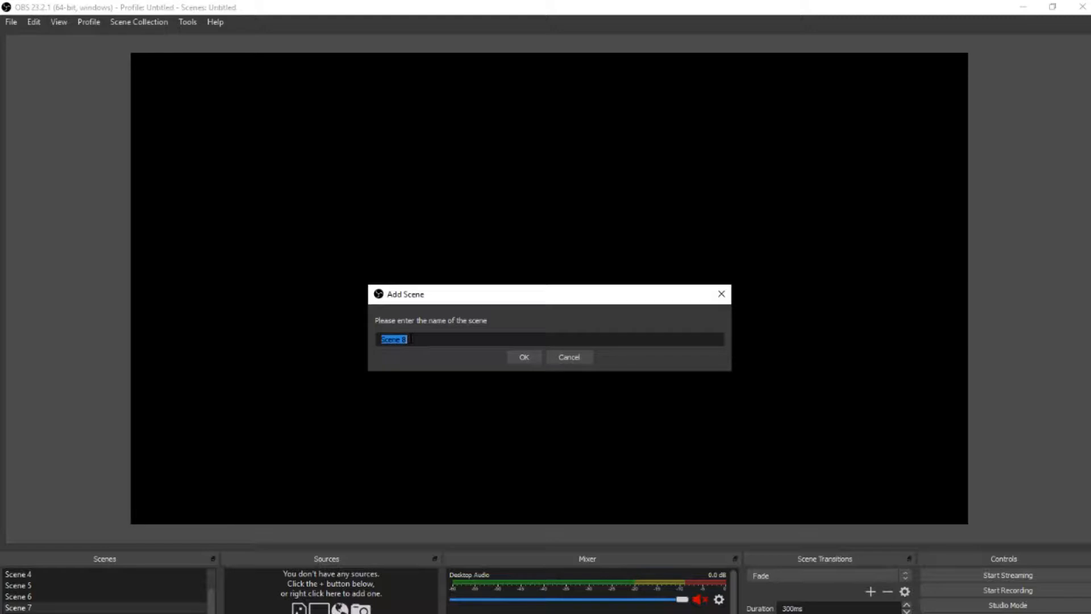
text(Main Scre)
click(524, 361)
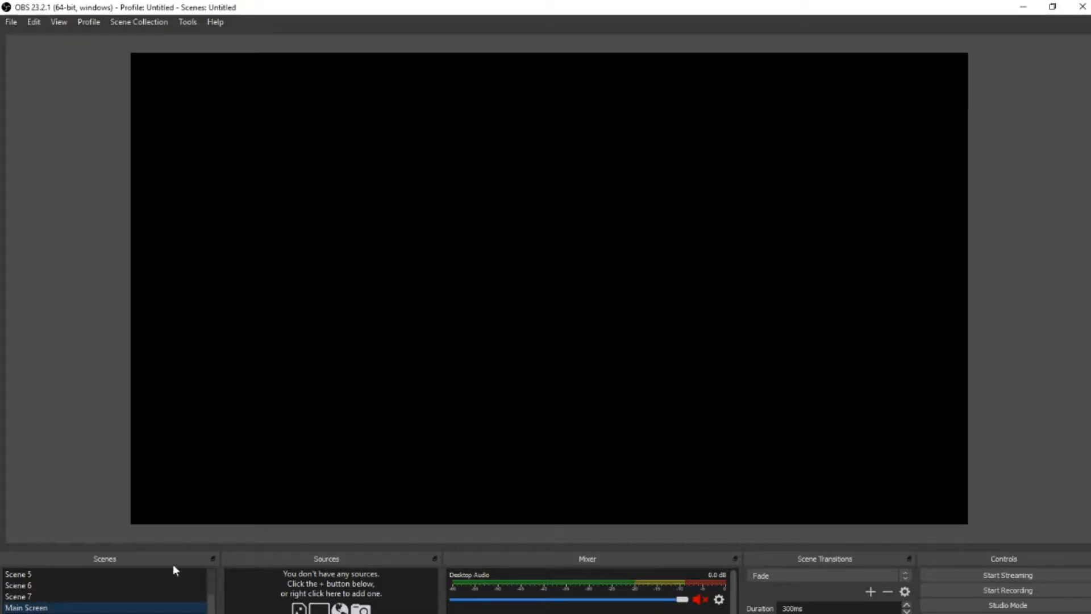
Step: In Firefox, download the Windows 64-bit VLC installer vlc-3.0.7.1-win64.exe from the VideoLAN site, using the csclub.uwaterloo.ca mirror
click(240, 613)
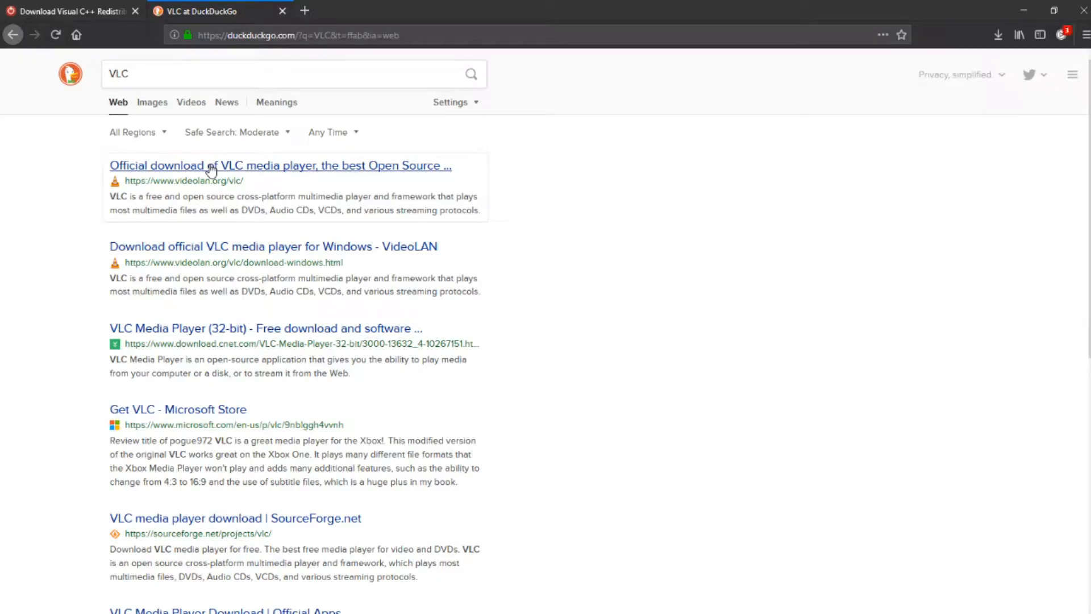
click(212, 168)
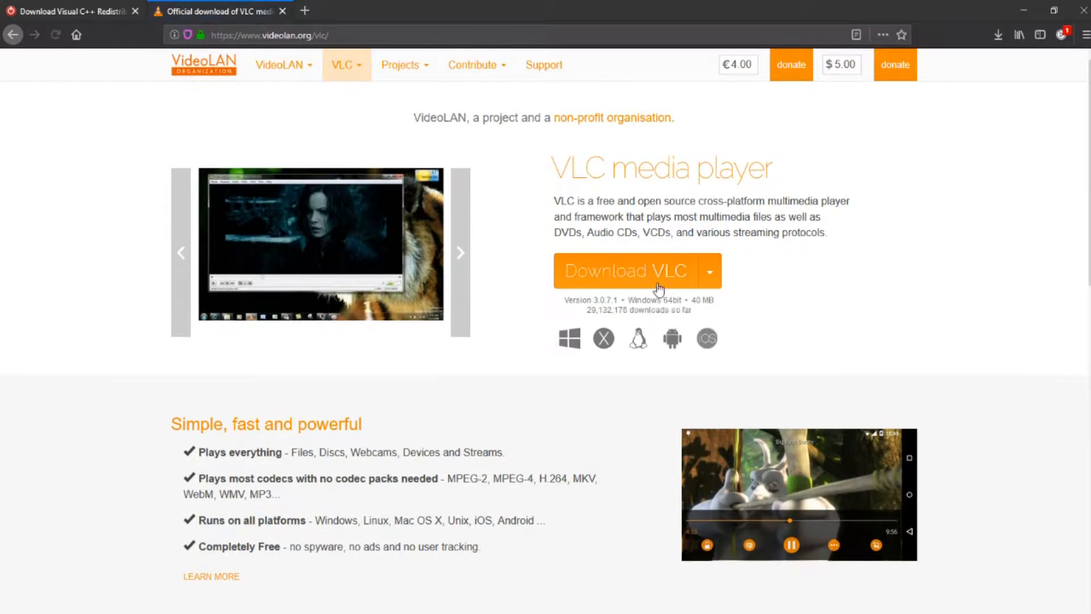
click(715, 275)
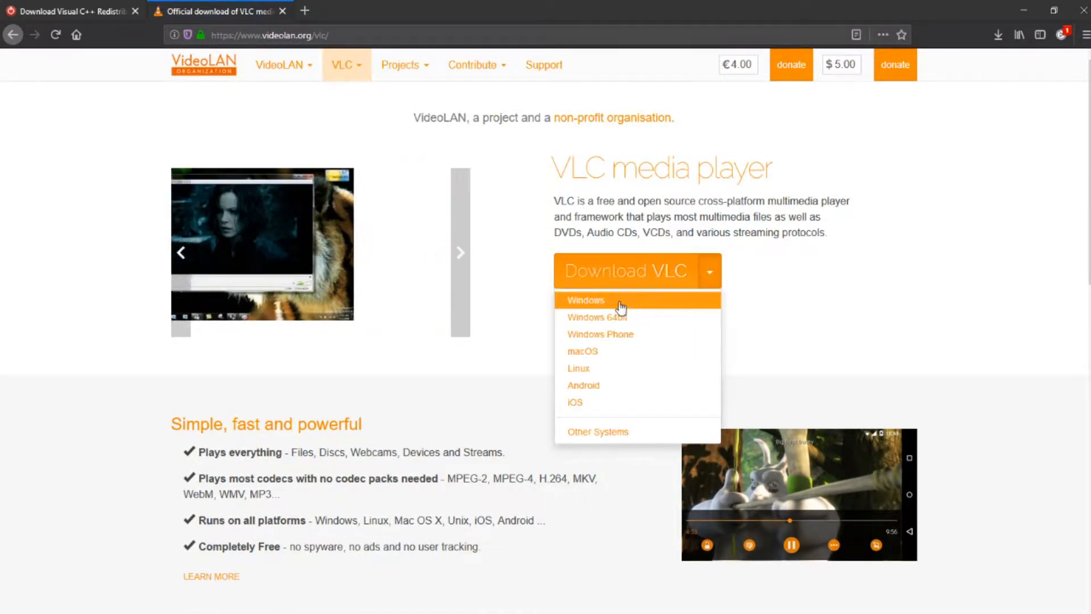
click(598, 322)
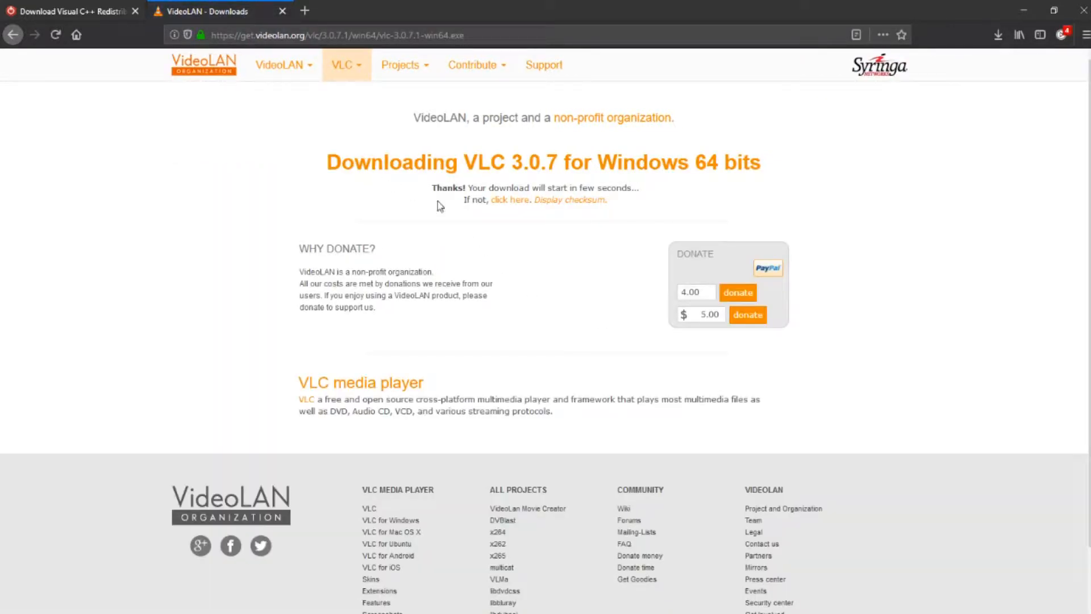
click(510, 200)
click(508, 218)
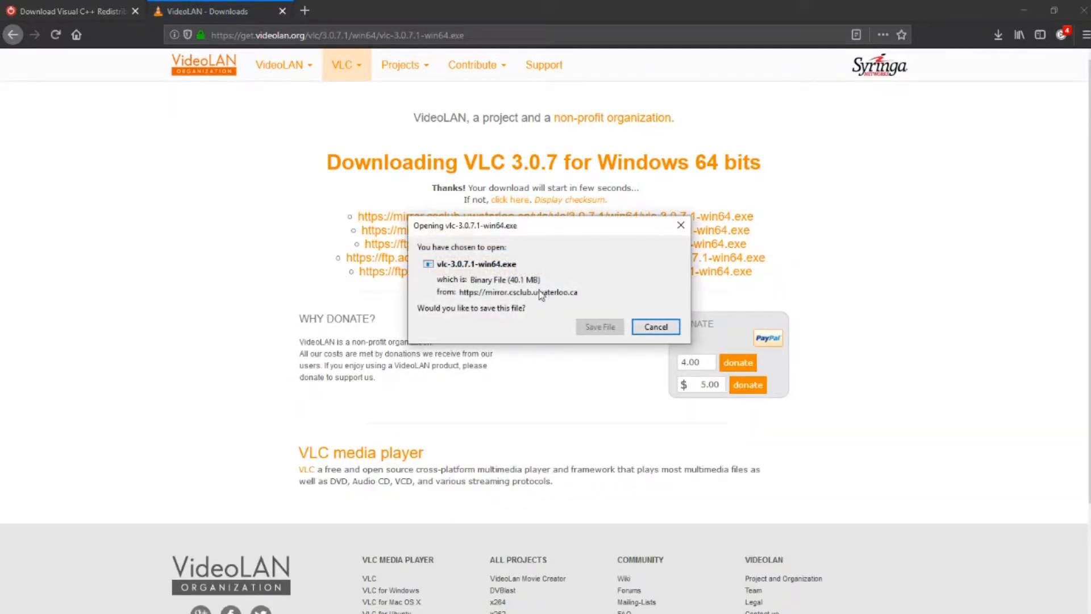
click(591, 328)
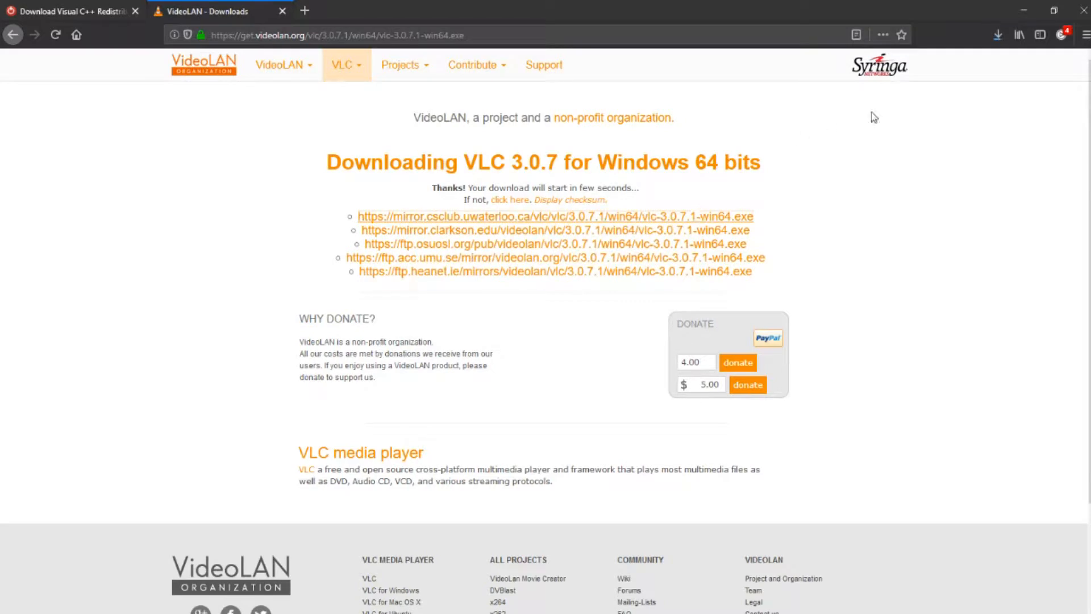
Step: Run the downloaded VLC installer and complete the setup with the Run VLC media player option turned off
click(998, 36)
click(869, 71)
click(622, 443)
click(623, 443)
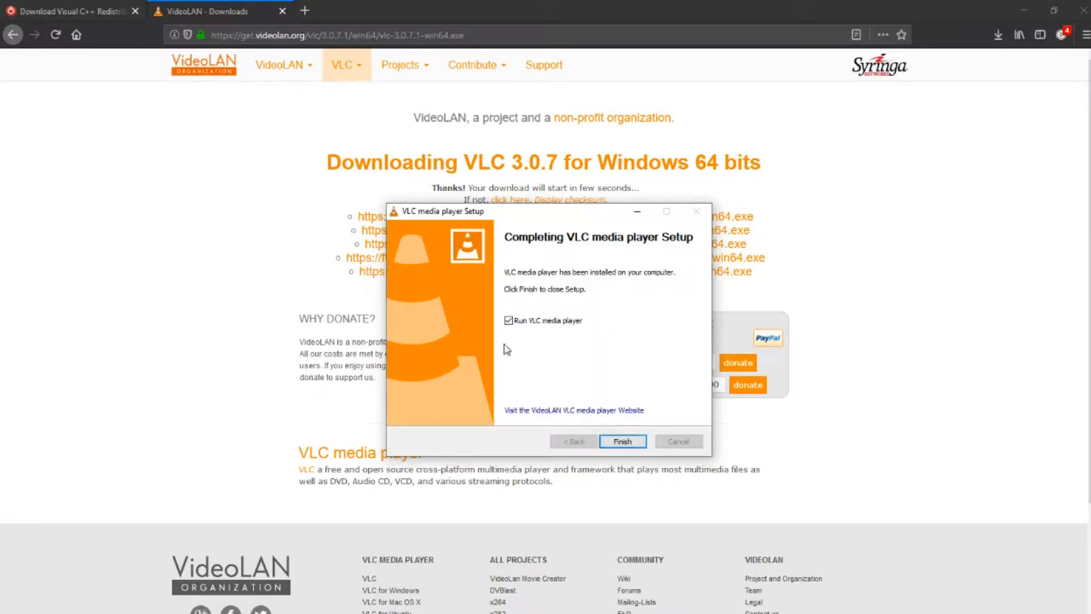
click(509, 320)
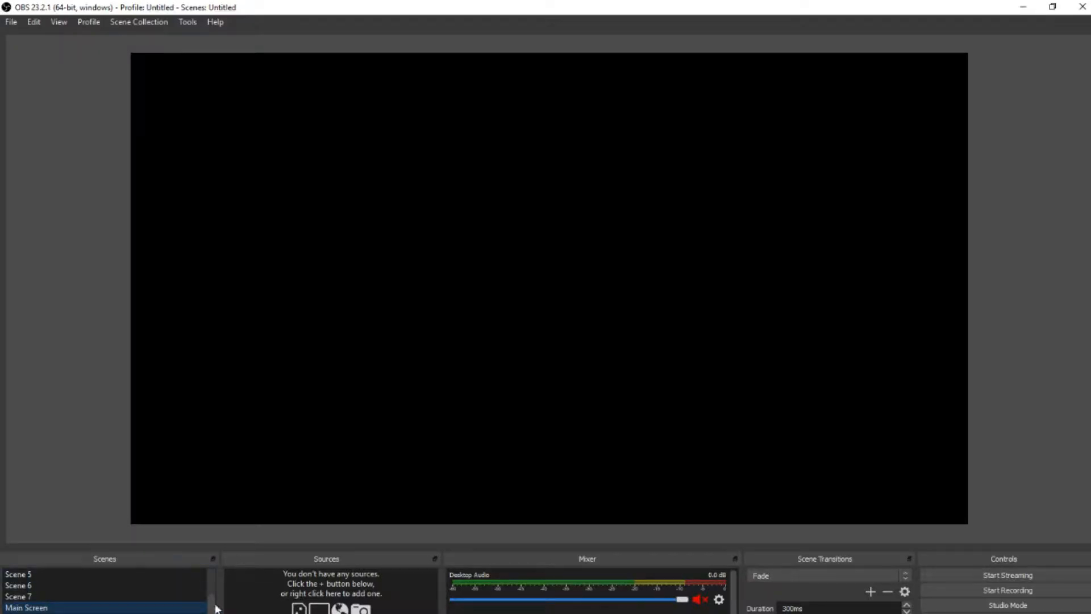
Step: In OBS, add a new VLC Video Source named Music to the Main Screen scene
click(234, 613)
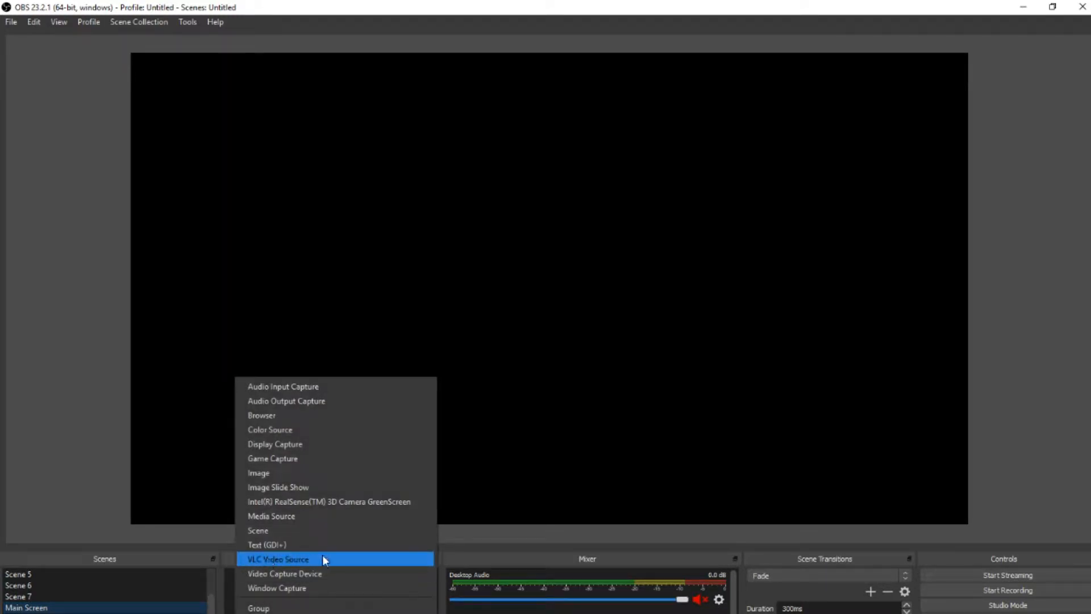
click(273, 560)
text(Music)
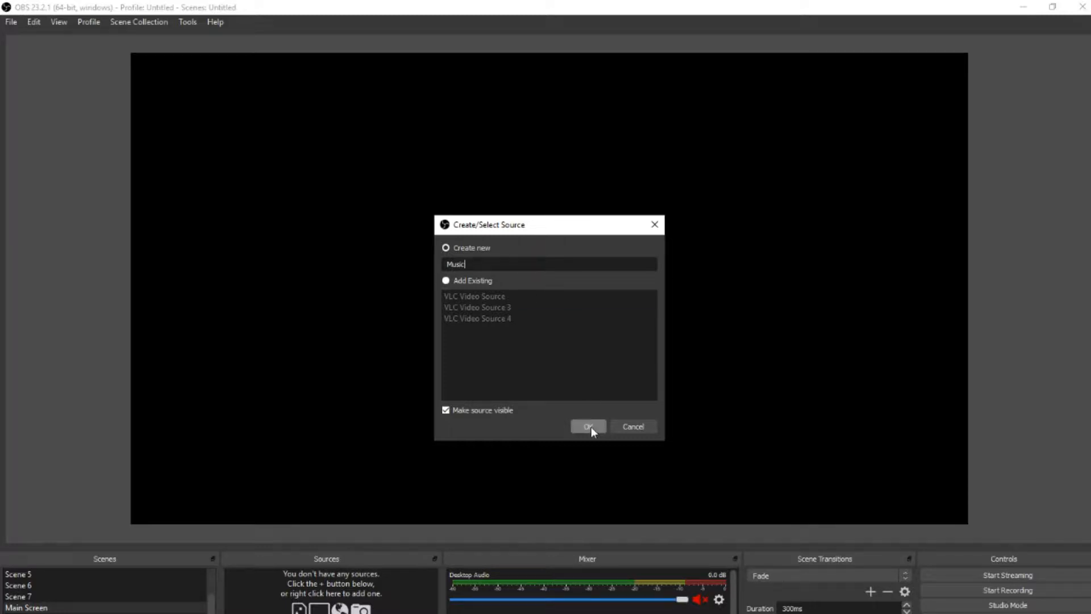
click(591, 428)
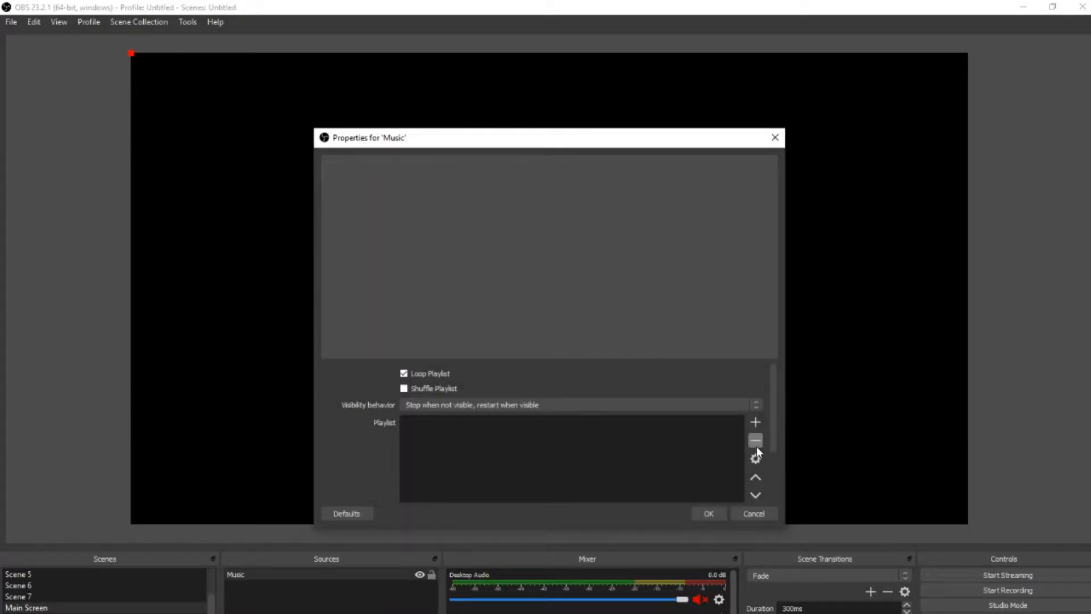
Step: Open a path/URL entry for the Music source's playlist, accept it blank and close the source properties
click(756, 422)
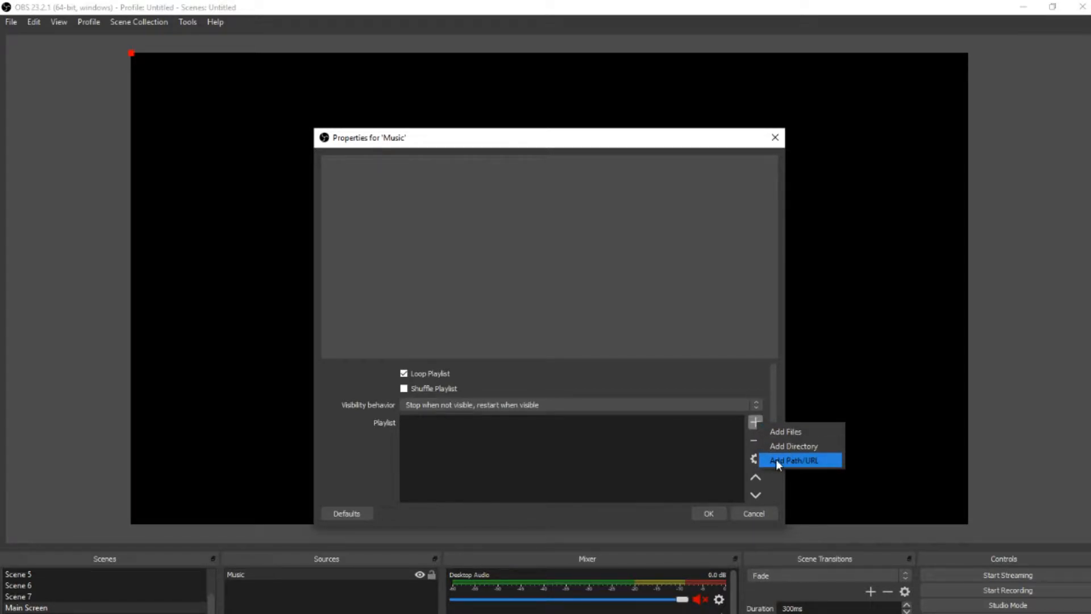
click(794, 464)
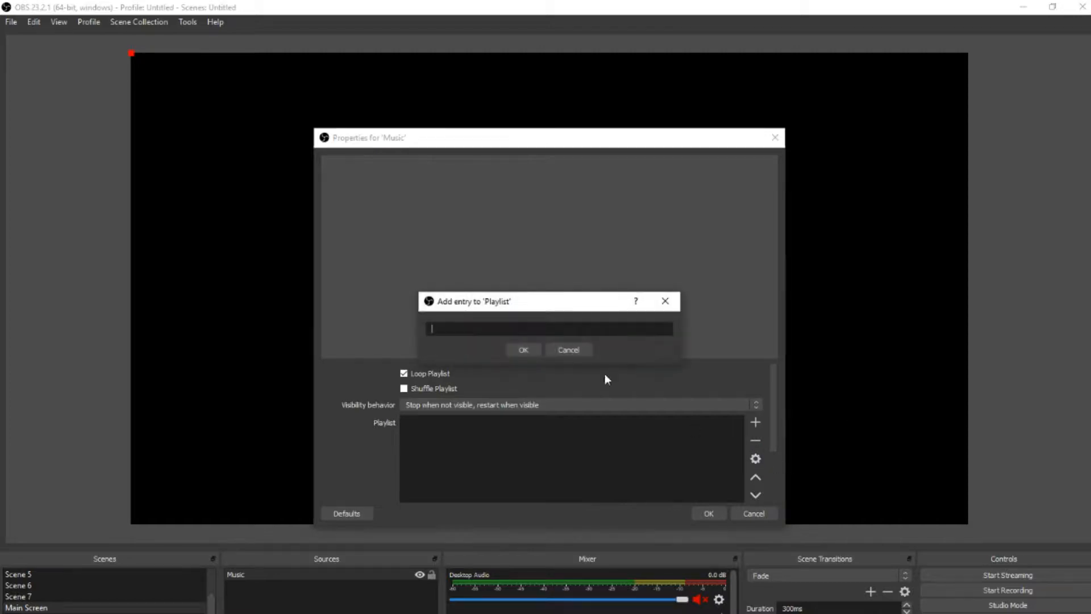
click(523, 349)
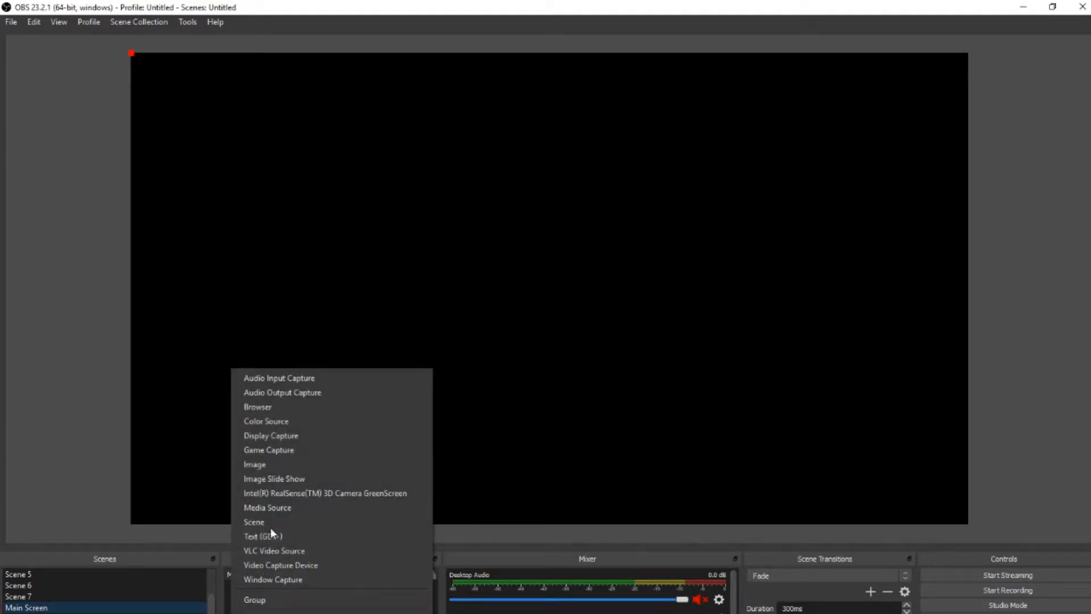
Step: Add the existing source Image to the Main Screen scene and scale it to fill the whole canvas
click(263, 465)
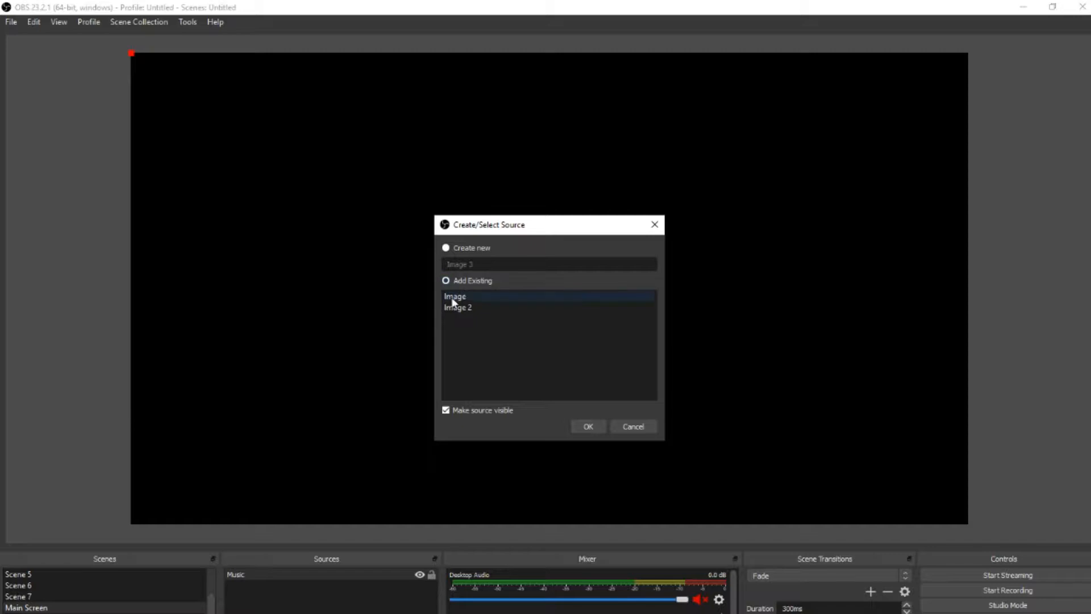
click(452, 298)
click(600, 431)
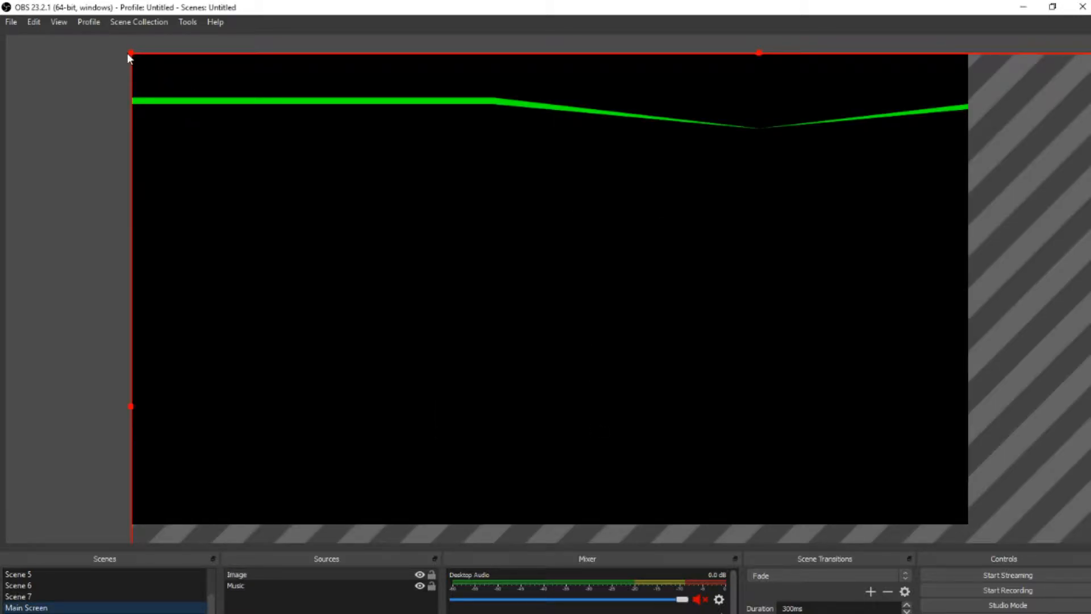
drag(132, 54, 251, 66)
drag(689, 366, 970, 479)
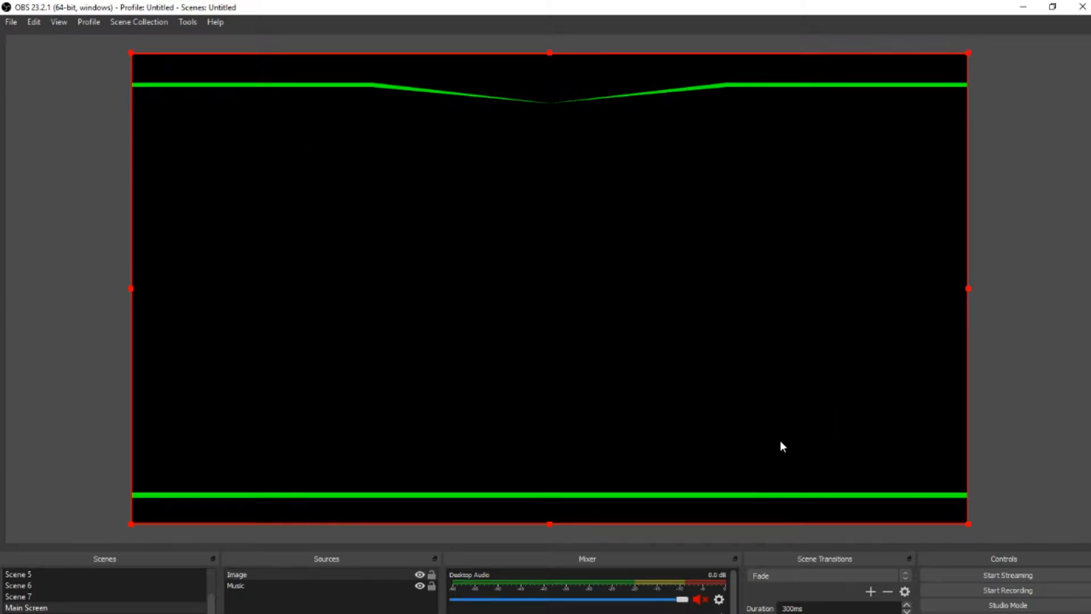
Step: Add the existing source Image 2 and place the coin logo centred just below the dip in the upper green line
click(238, 613)
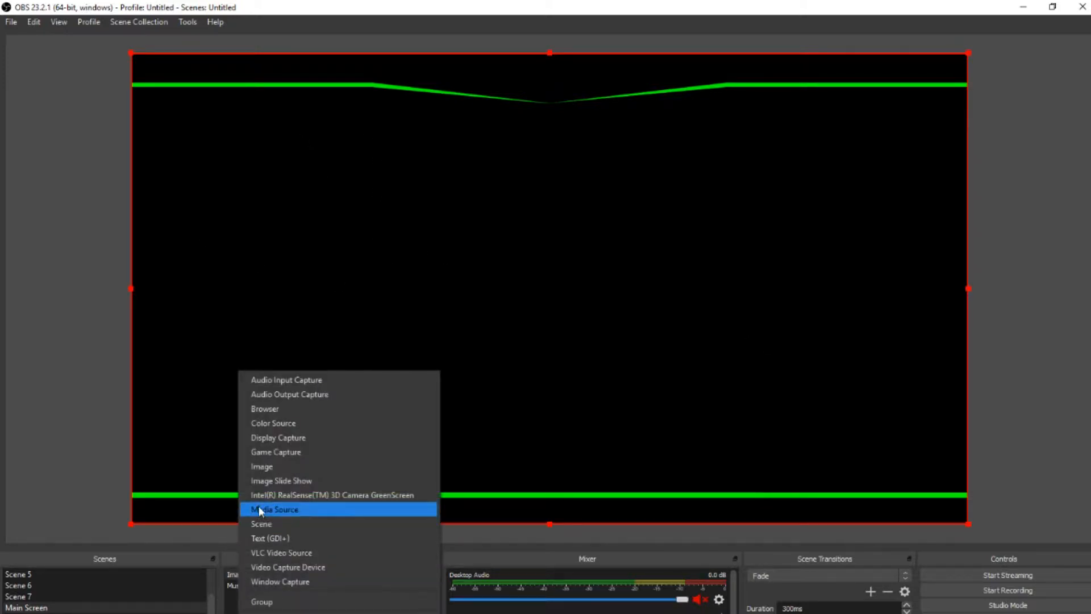
click(262, 467)
click(451, 282)
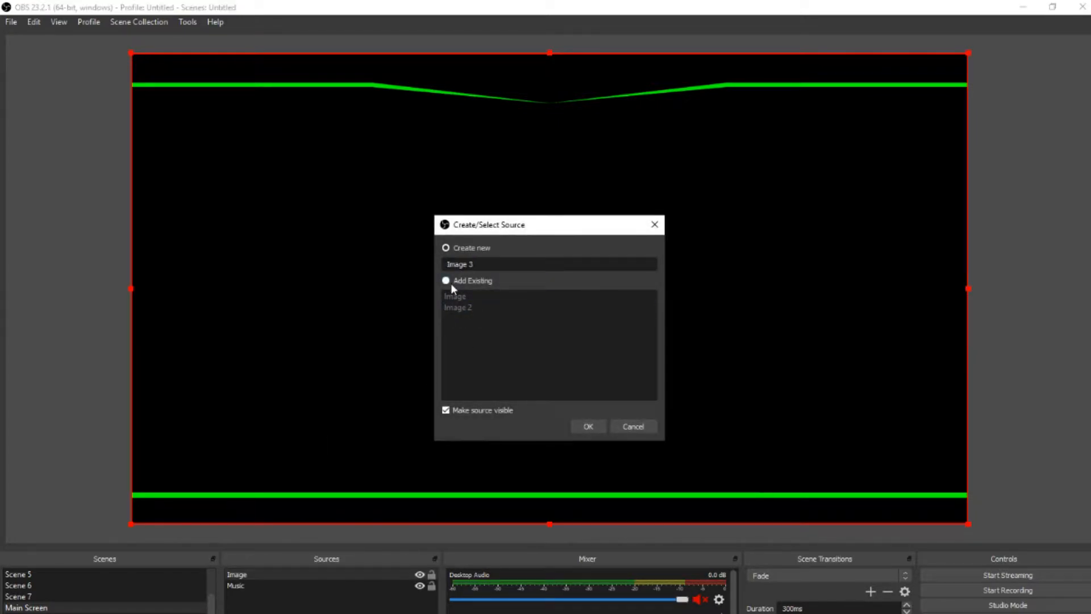
click(458, 307)
click(589, 427)
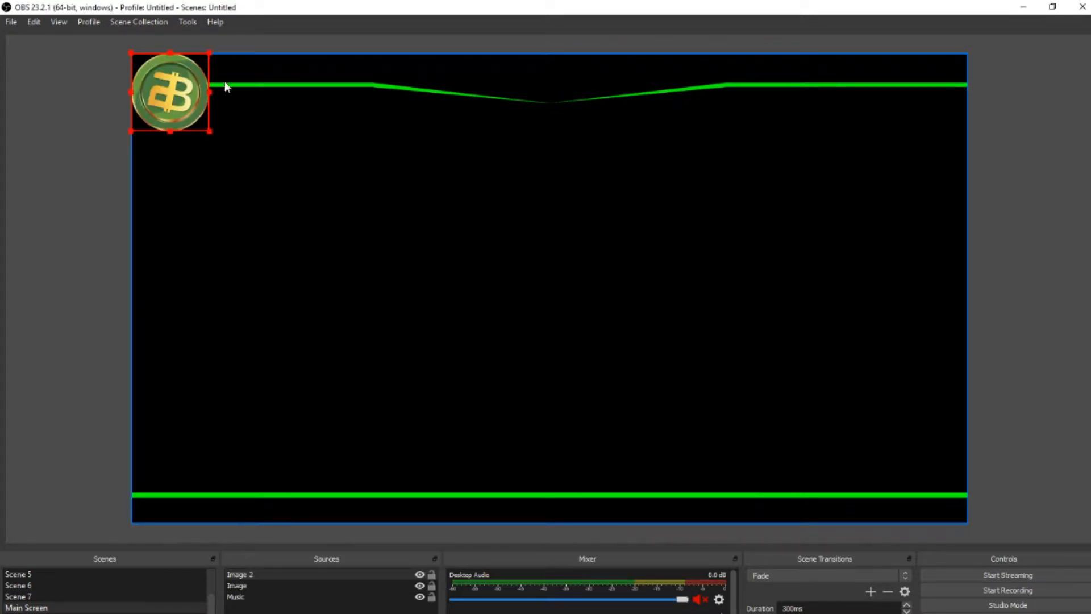
drag(177, 96, 597, 187)
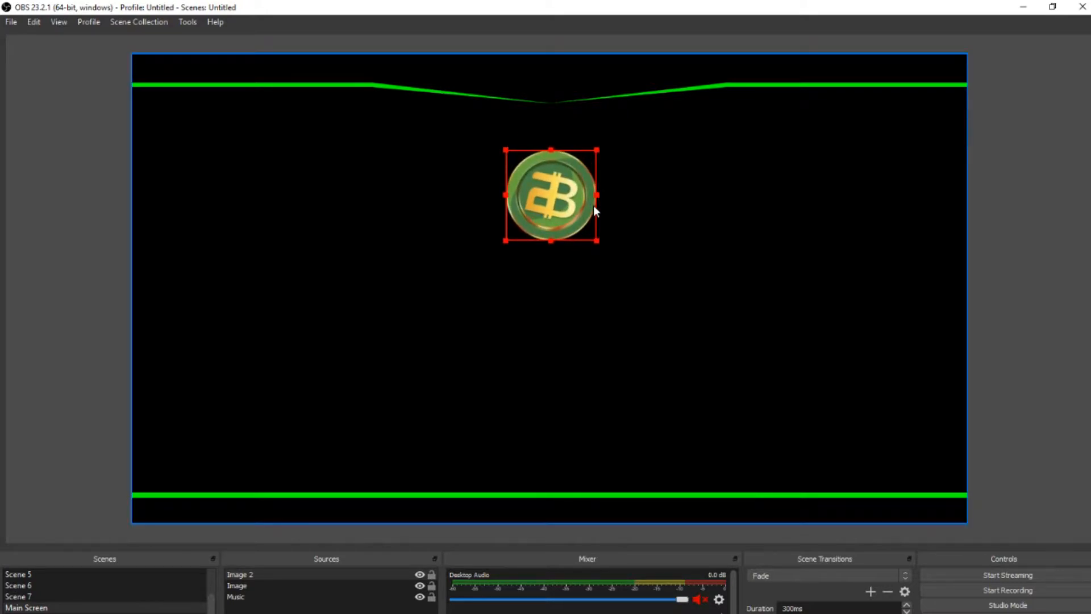
Step: Stretch the coin logo vertically towards the lower part of the canvas and horizontally across its full width
mouse_move(595, 199)
mouse_down()
mouse_move(513, 196)
mouse_move(597, 196)
mouse_up()
drag(595, 239, 623, 238)
drag(509, 242, 538, 173)
drag(589, 211, 572, 412)
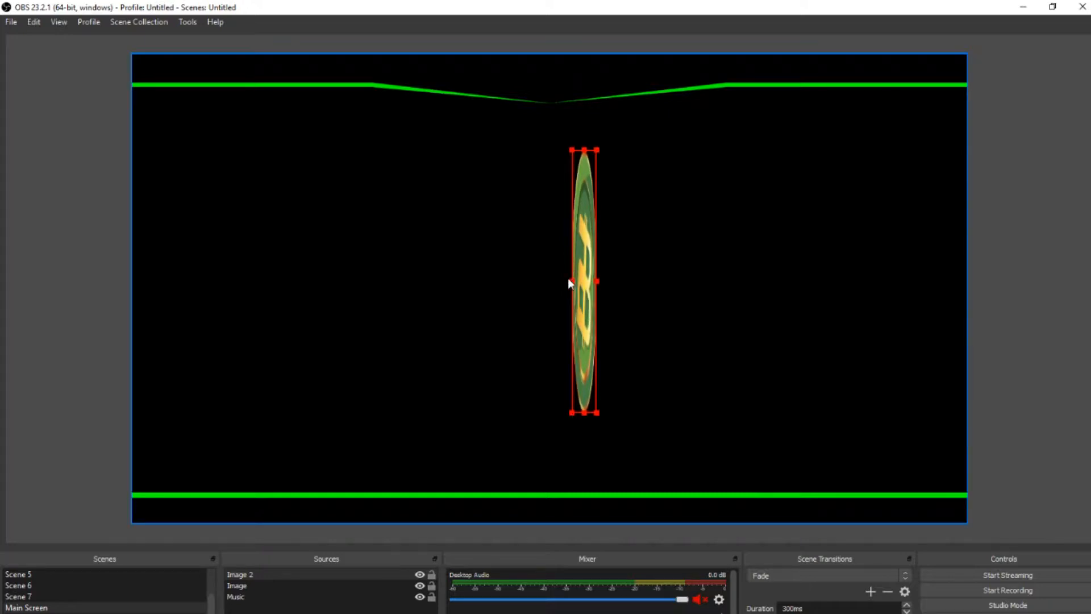
drag(573, 282, 133, 309)
drag(598, 282, 967, 279)
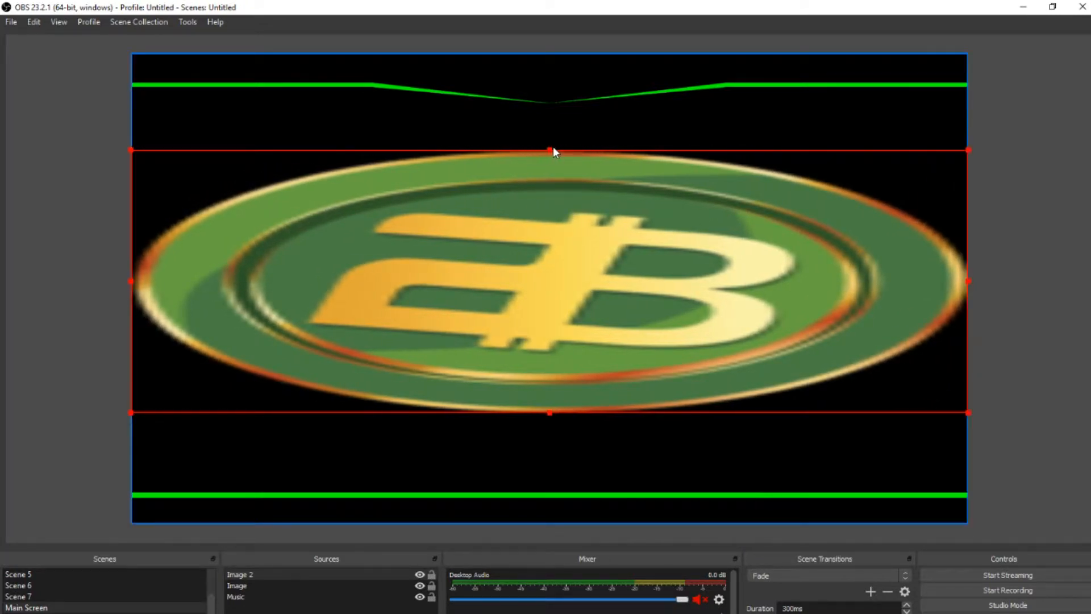
Step: Shrink the coin logo to a small circle and place it centred at the canvas's upper edge, inside the green line's dip
drag(552, 149, 547, 87)
drag(550, 413, 523, 144)
drag(130, 142, 545, 79)
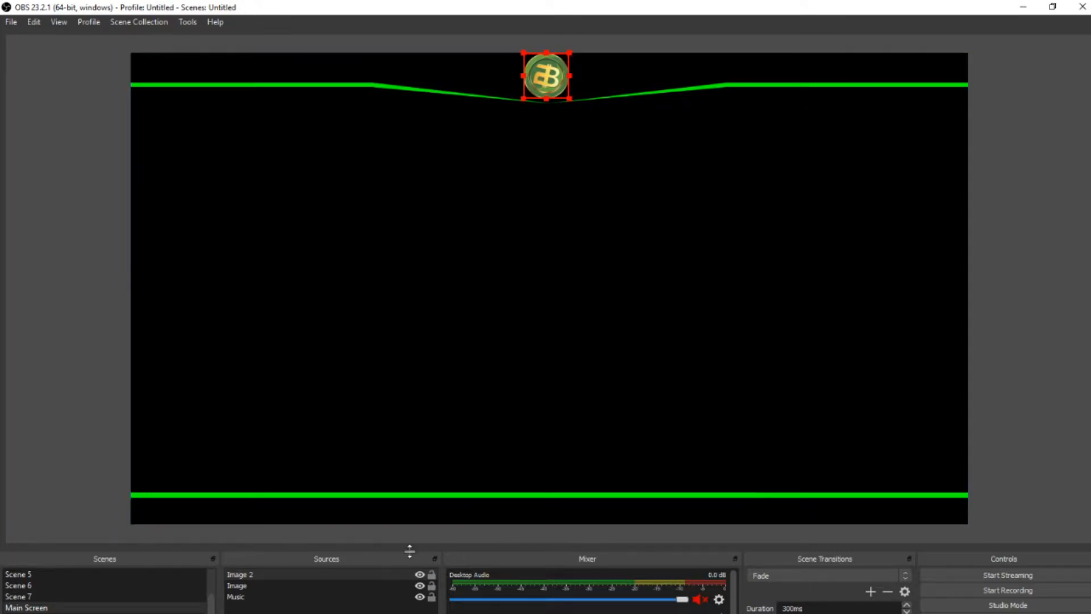
Step: Add the two 7919 Earthquake Update videos from the Videos folder to the Music source's playlist
click(248, 598)
double_click(253, 598)
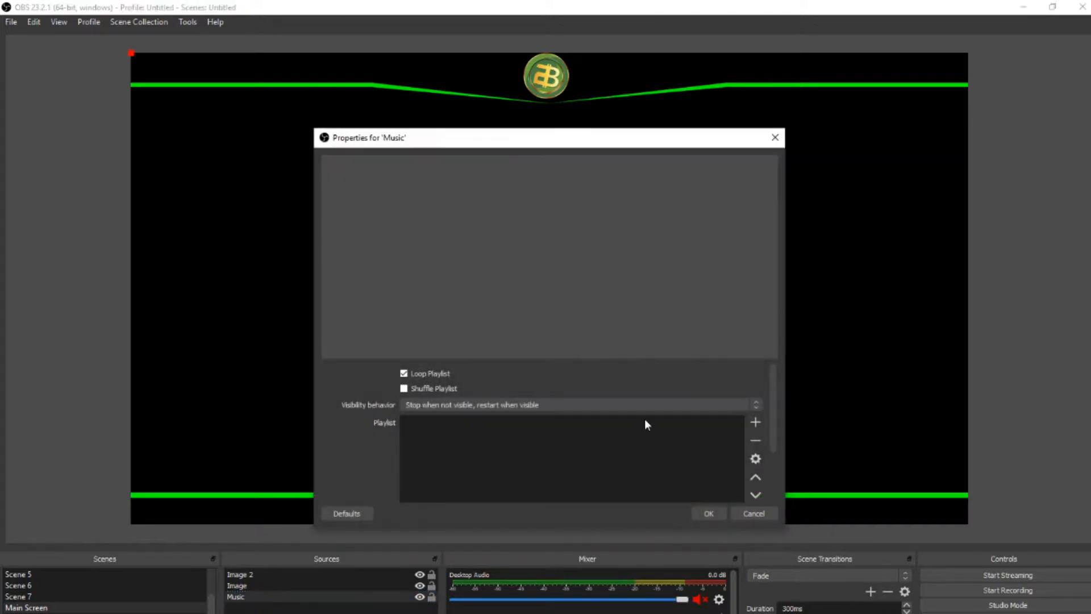
click(756, 423)
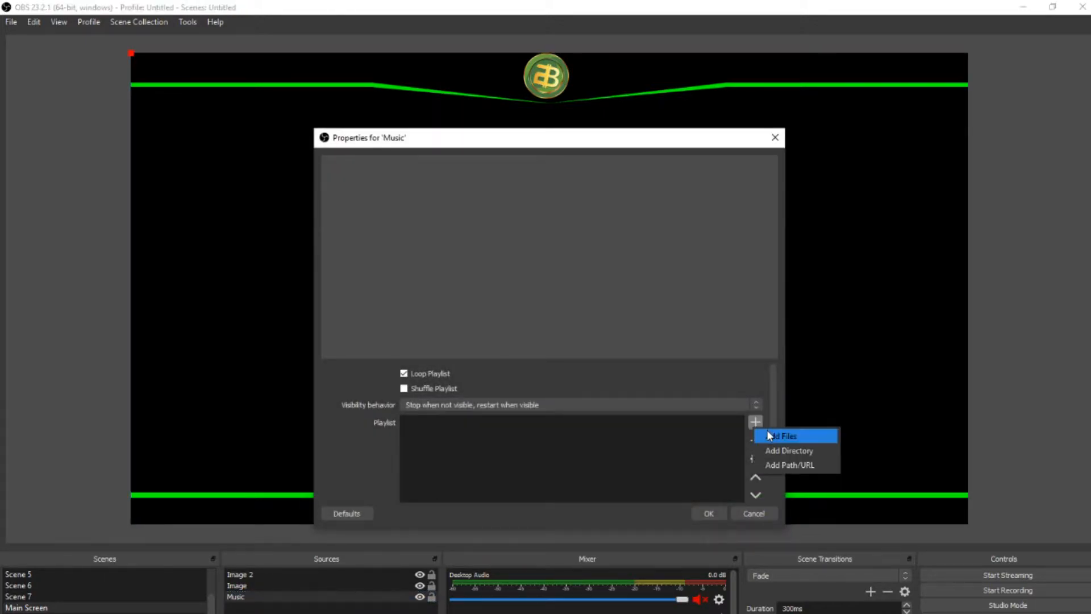
click(769, 434)
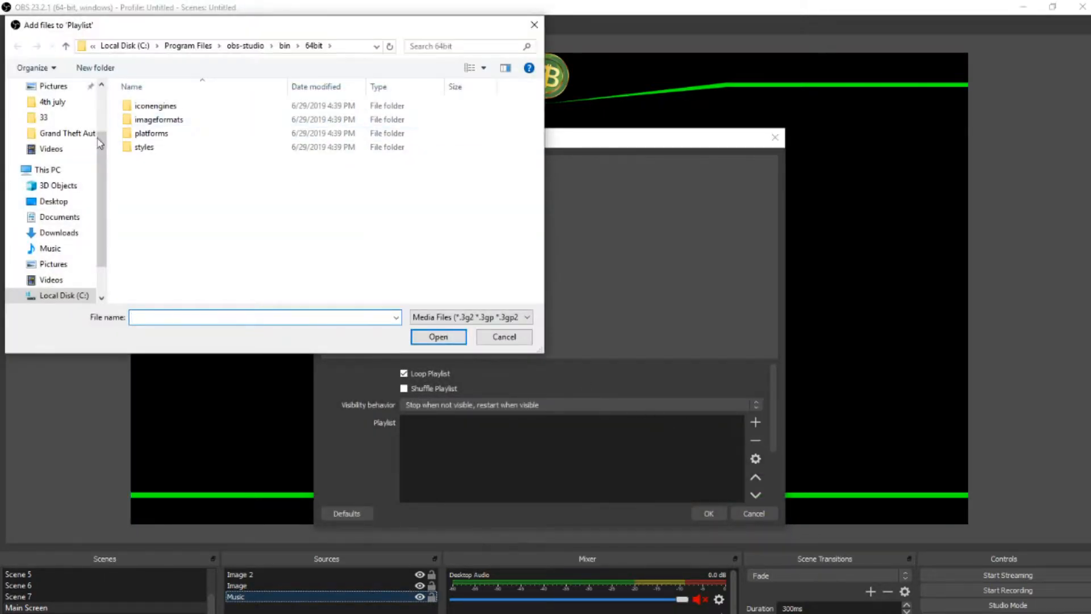
click(50, 282)
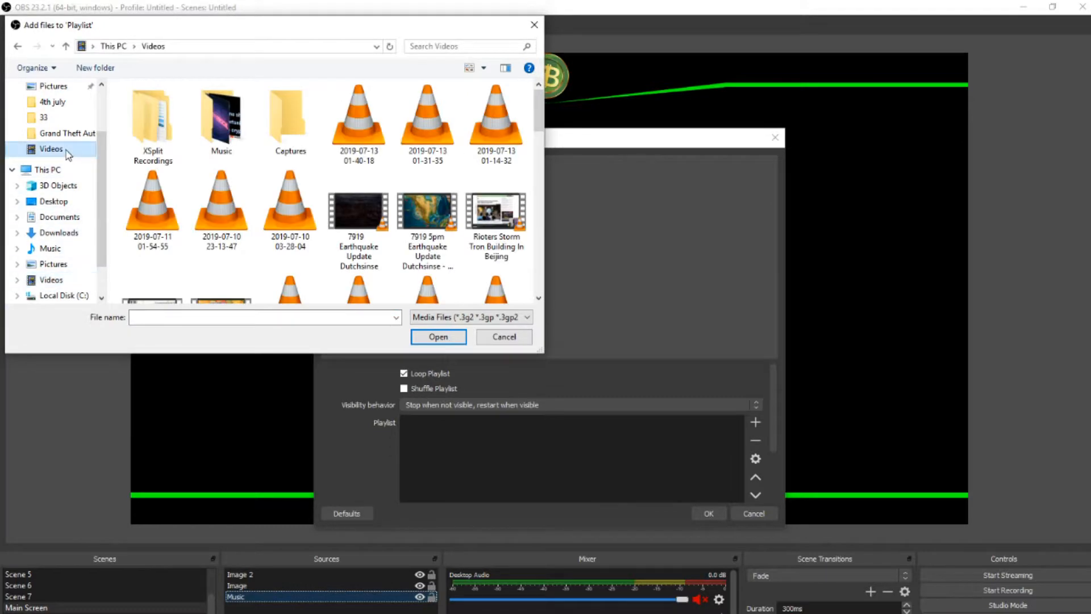
click(365, 226)
ctrl+click(411, 230)
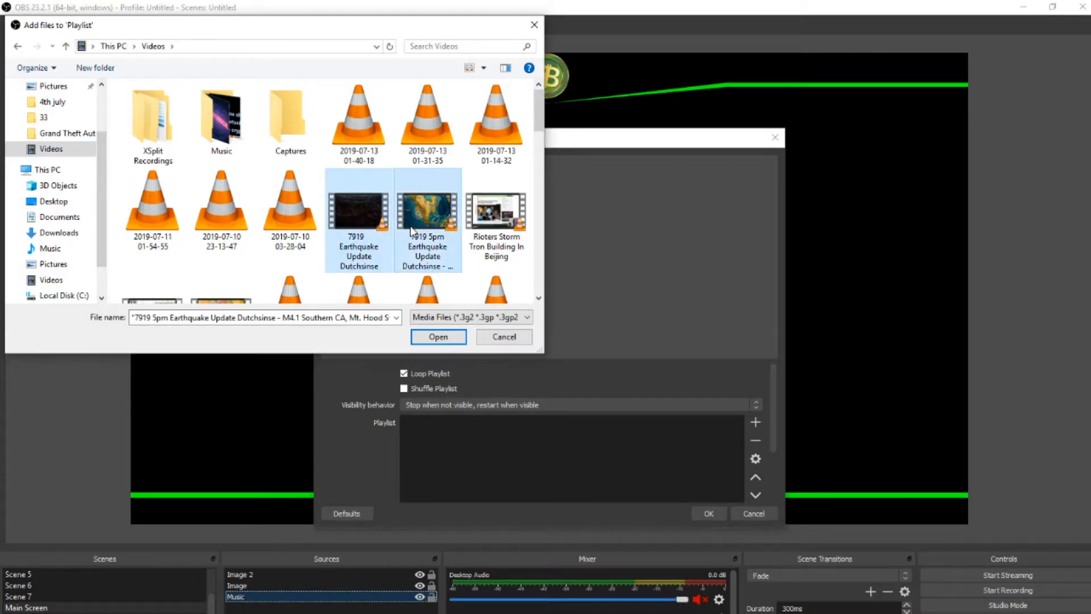
click(420, 339)
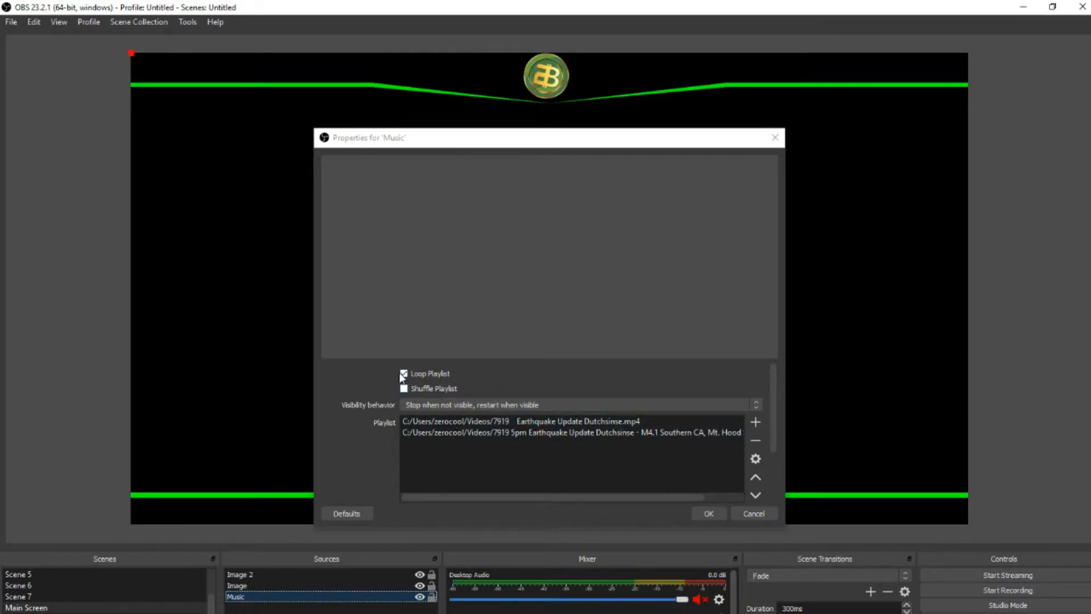
Step: Choose "Stop when not visible, restart when visible" as the Music source's visibility behavior and accept its properties
click(455, 404)
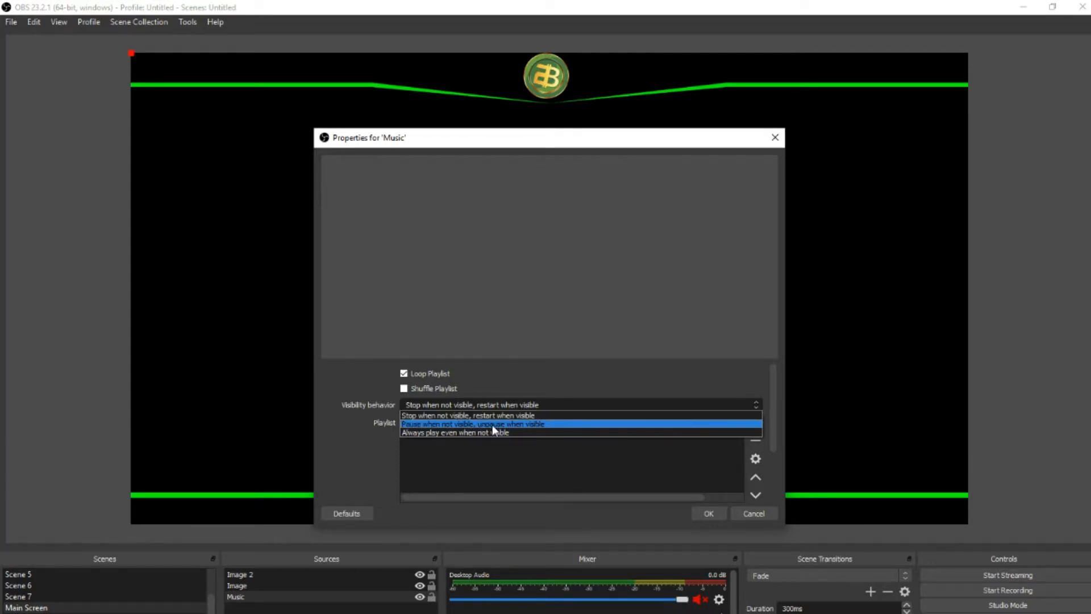
click(427, 413)
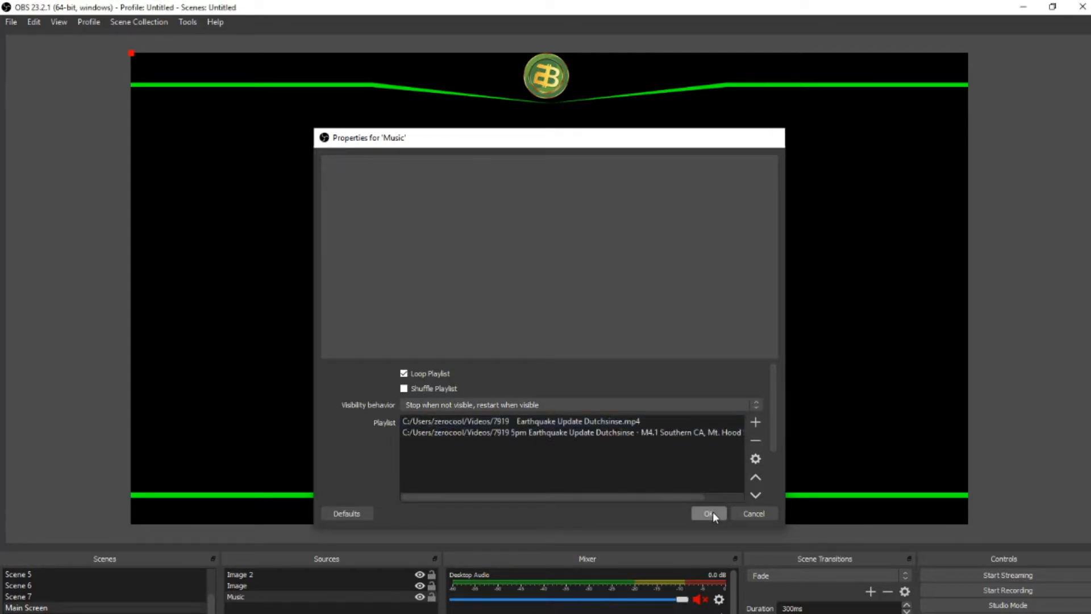
click(711, 512)
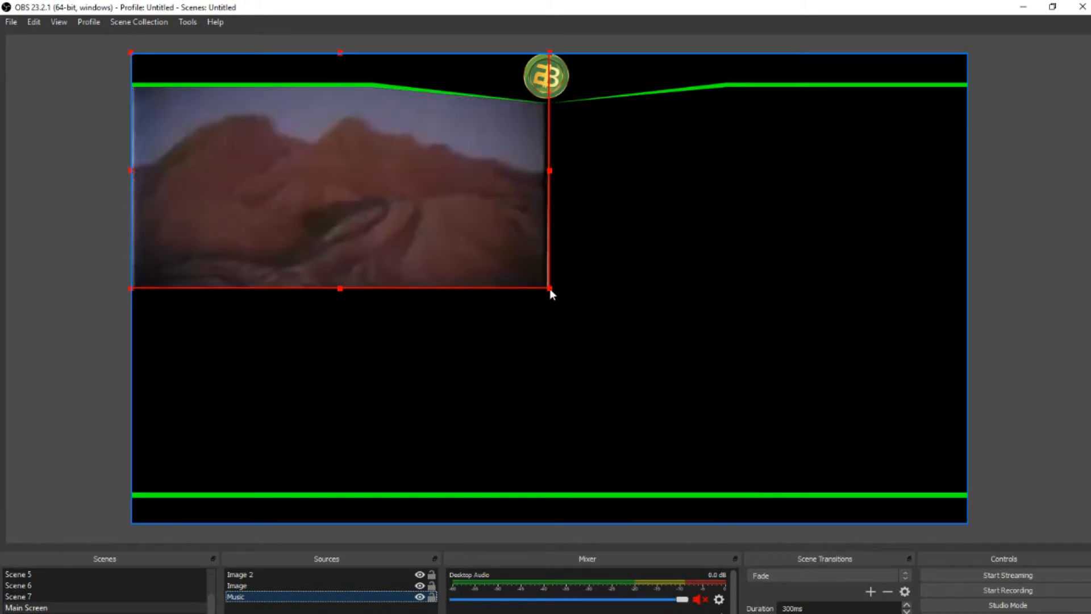
Step: Move the Music video below the upper green line and stretch it to fill the full-width area between the two green lines
drag(421, 237, 421, 264)
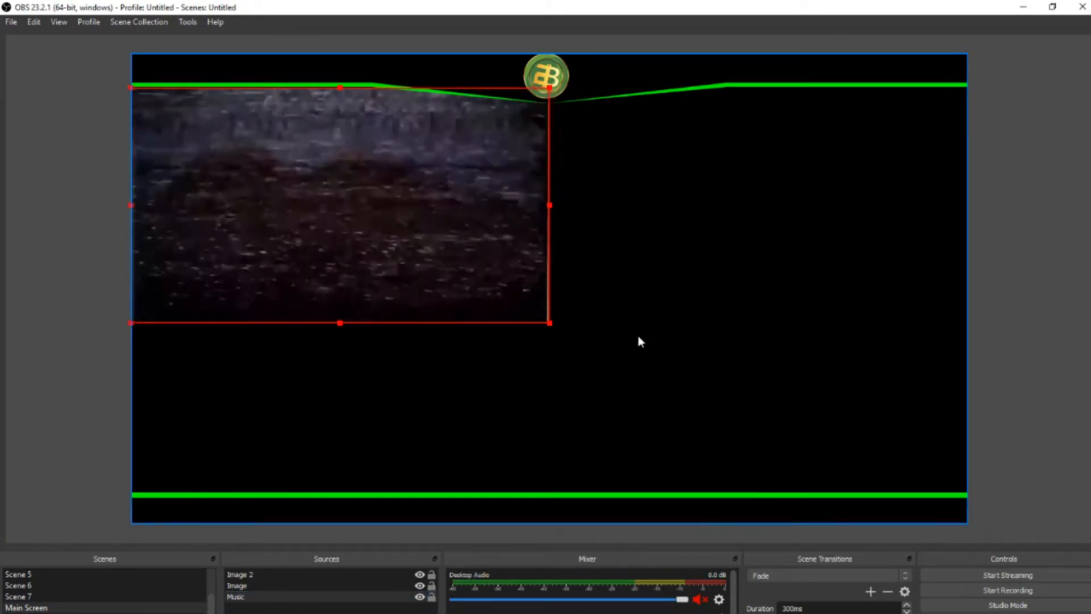
drag(551, 206, 968, 203)
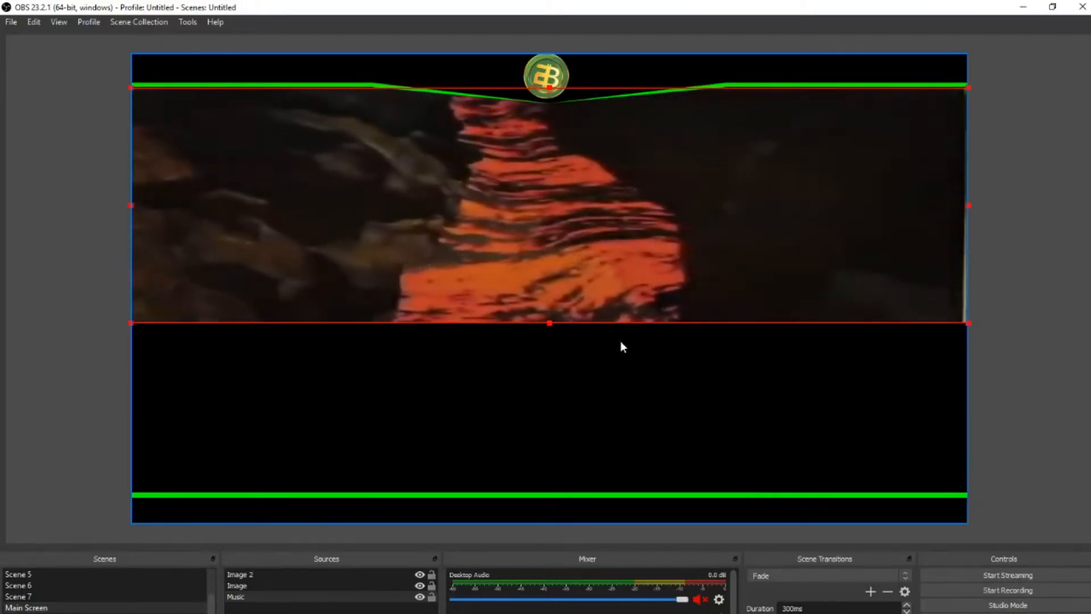
drag(550, 324, 534, 492)
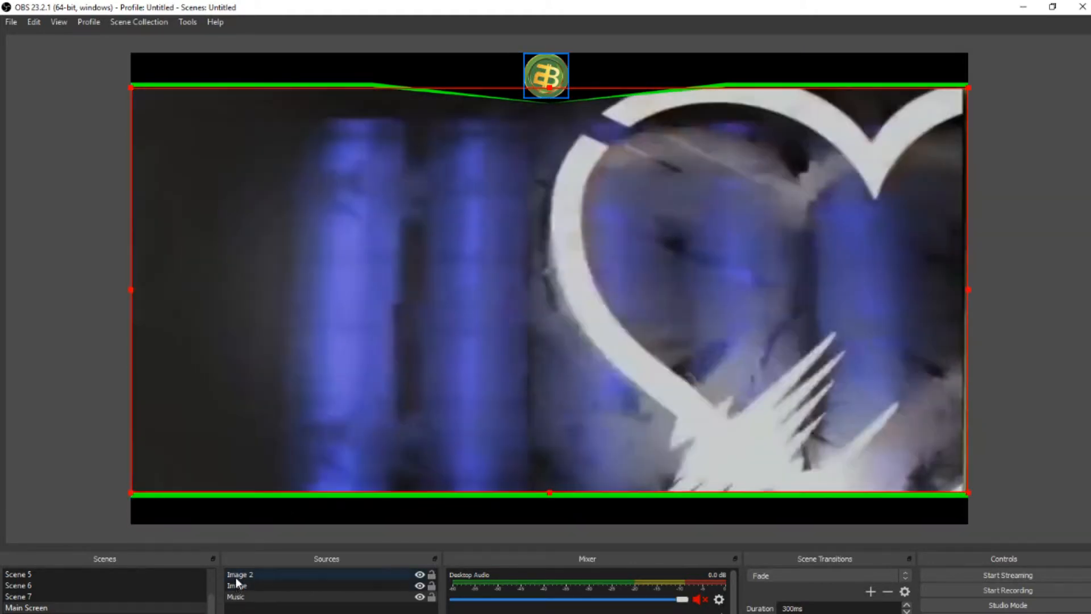
click(237, 597)
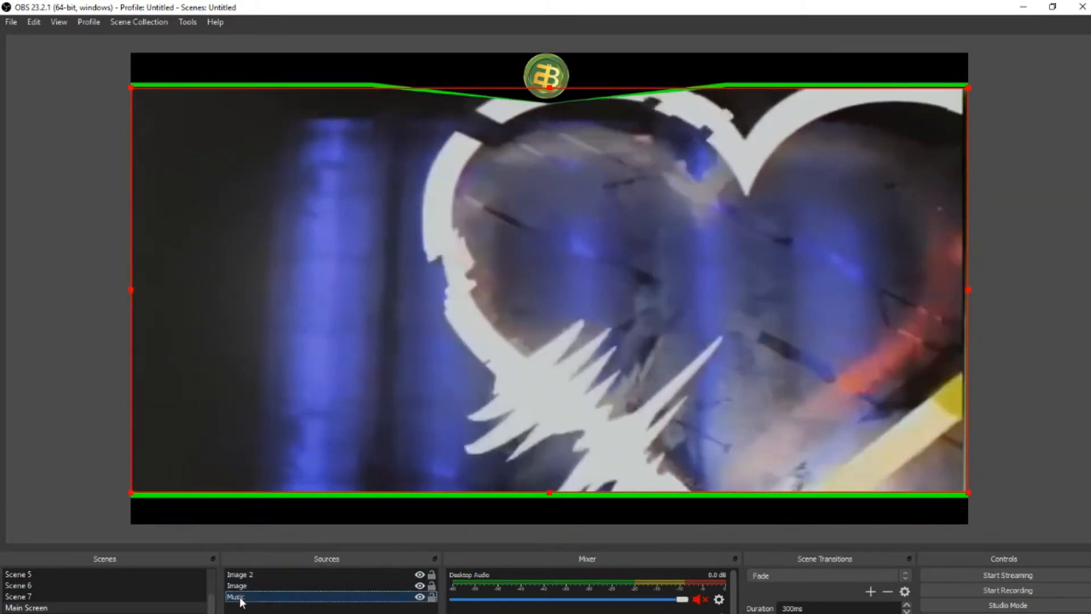
click(987, 263)
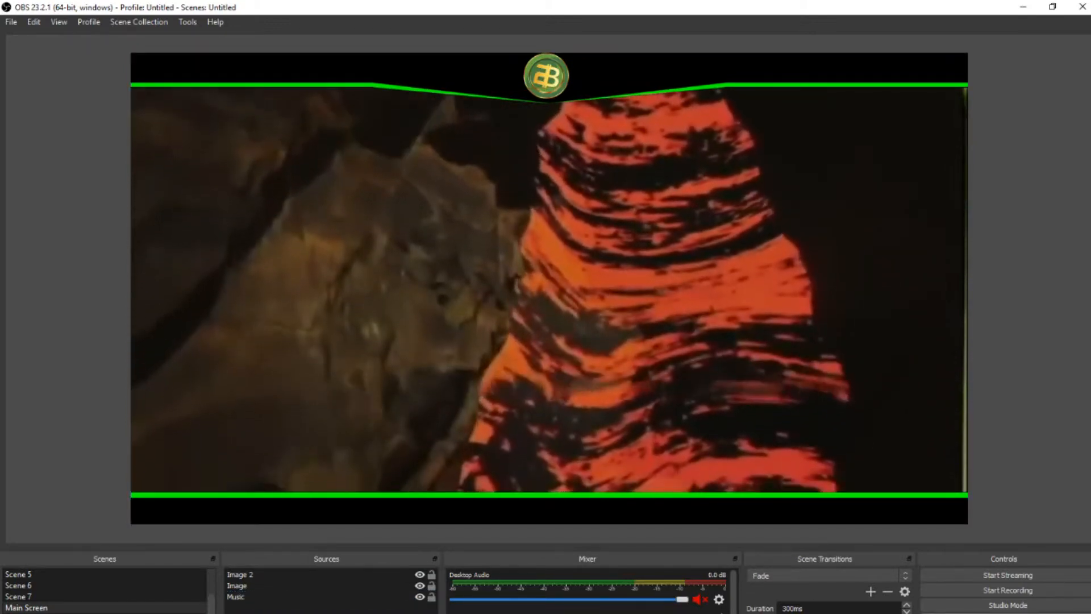
Step: Open the output settings, choose the Simple output mode and select the streaming video bitrate value
click(1008, 613)
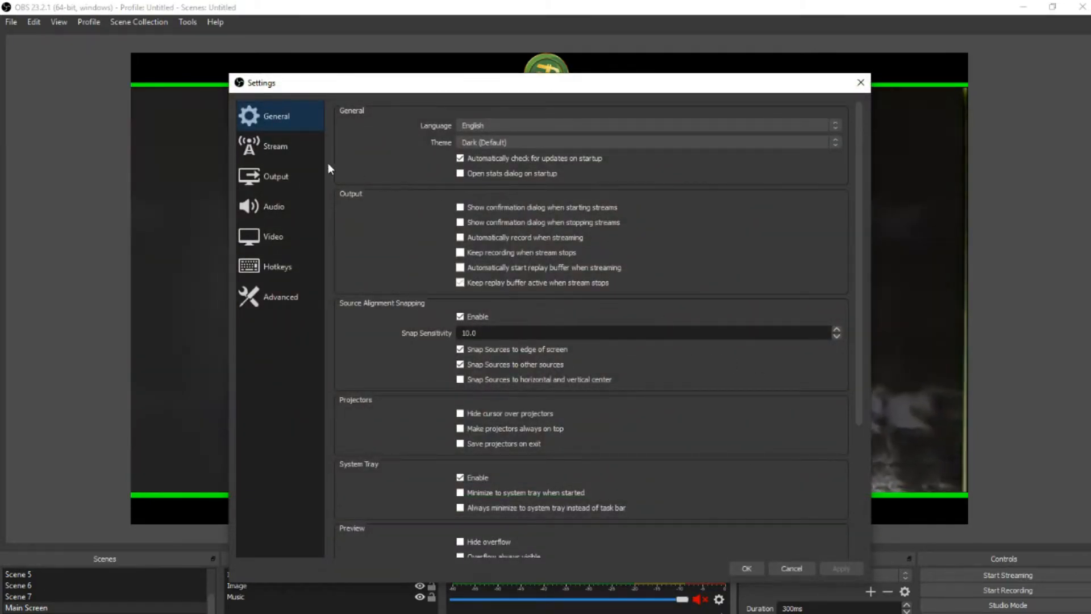
click(254, 177)
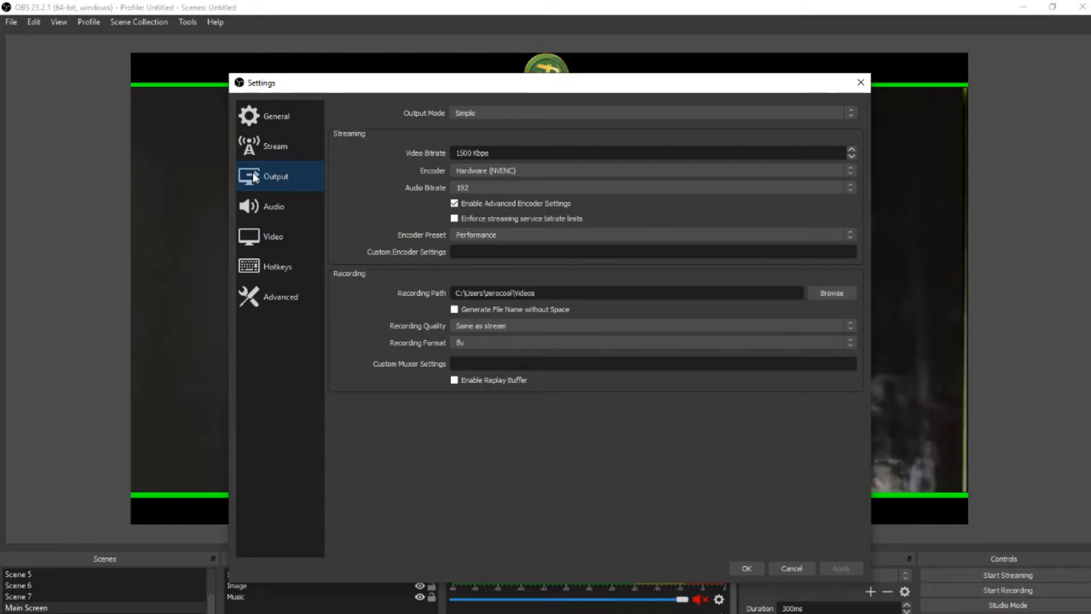
click(495, 112)
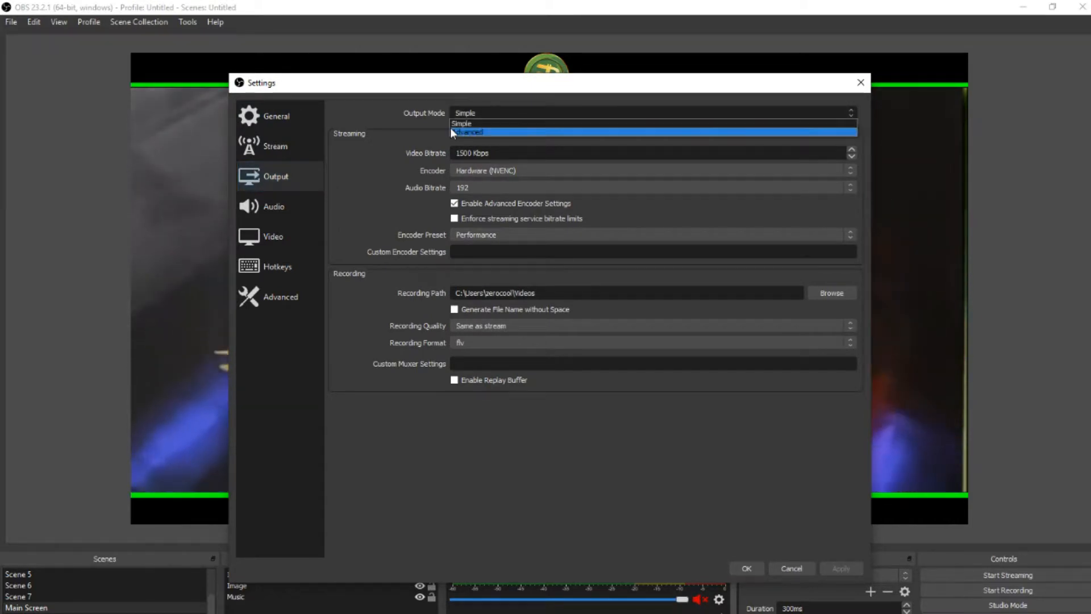
click(469, 124)
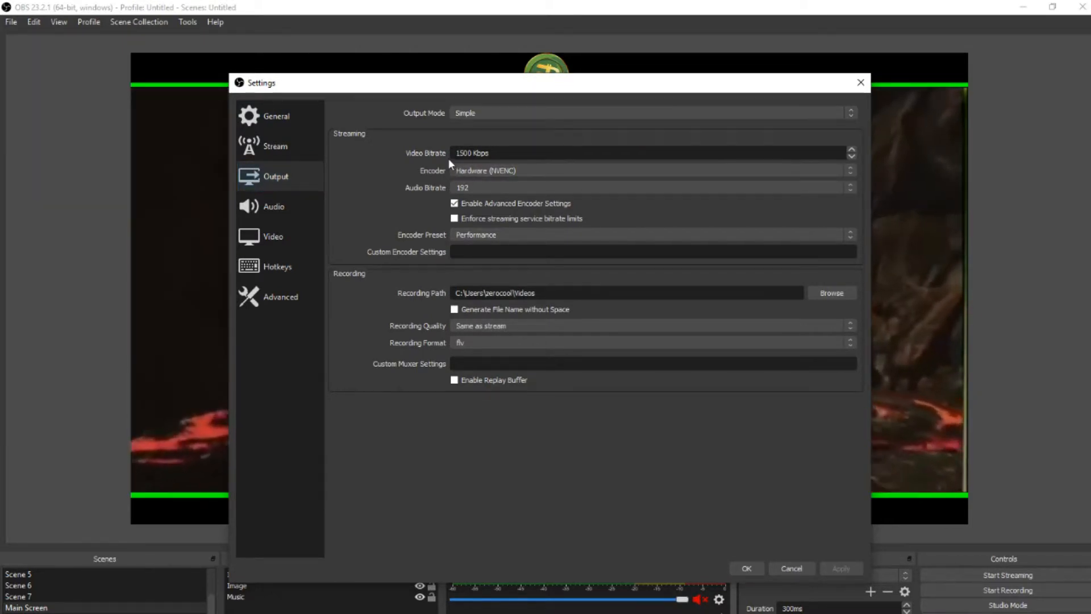
drag(454, 151, 512, 151)
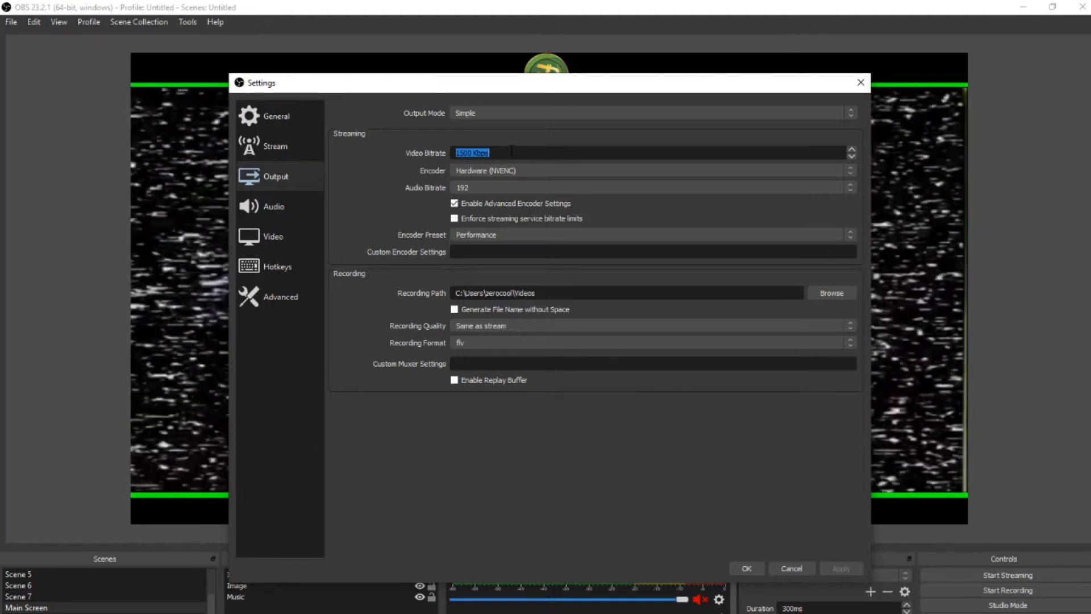
click(512, 151)
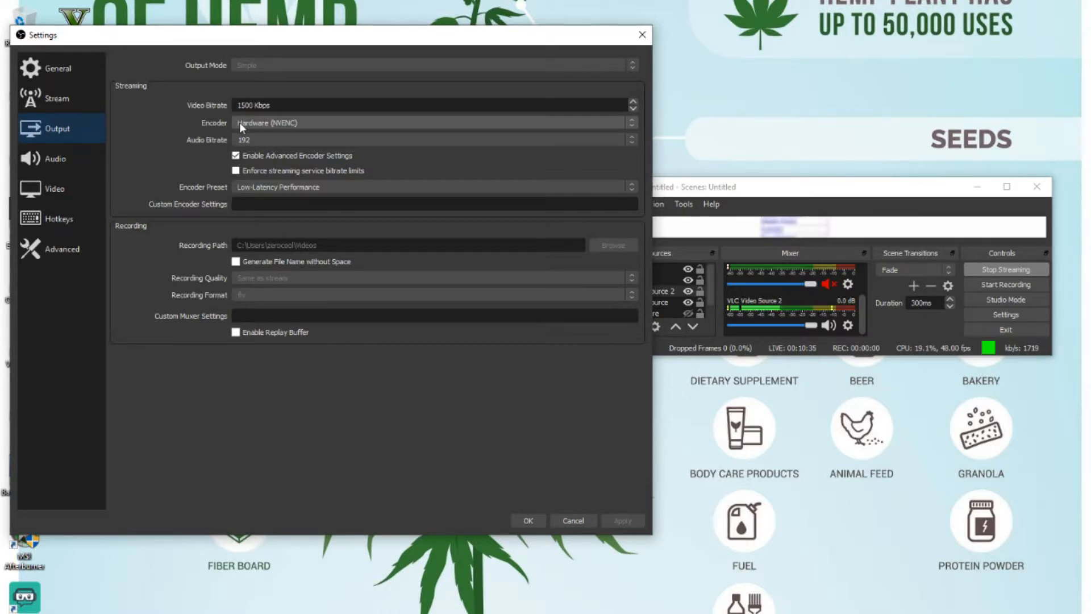
Step: Choose the Low-Latency Performance encoder preset in the other OBS instance's output settings, and audio bitrate 192 in this one
click(247, 188)
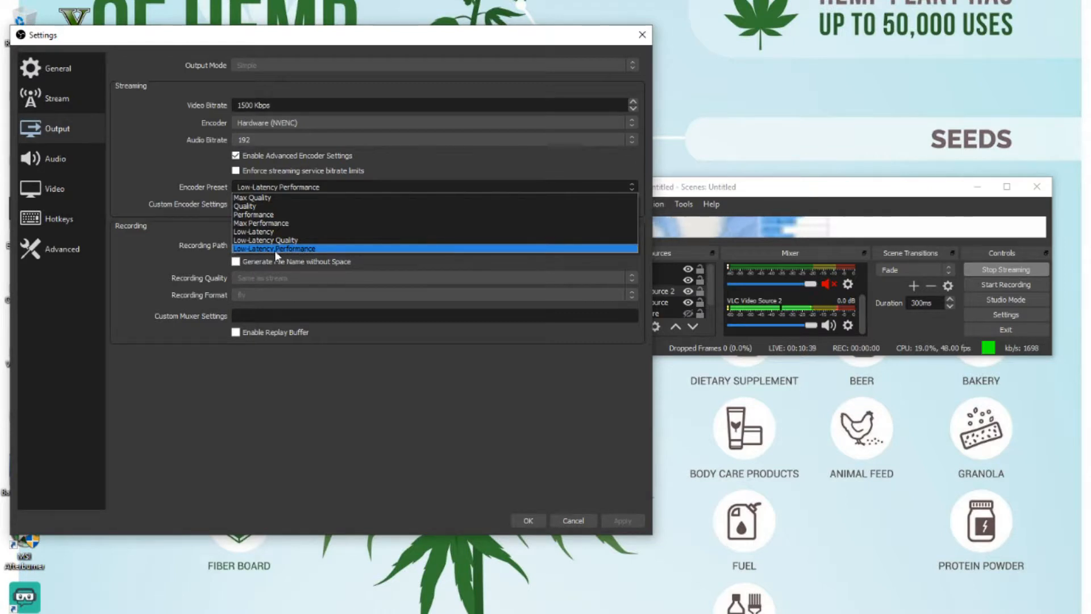
click(298, 250)
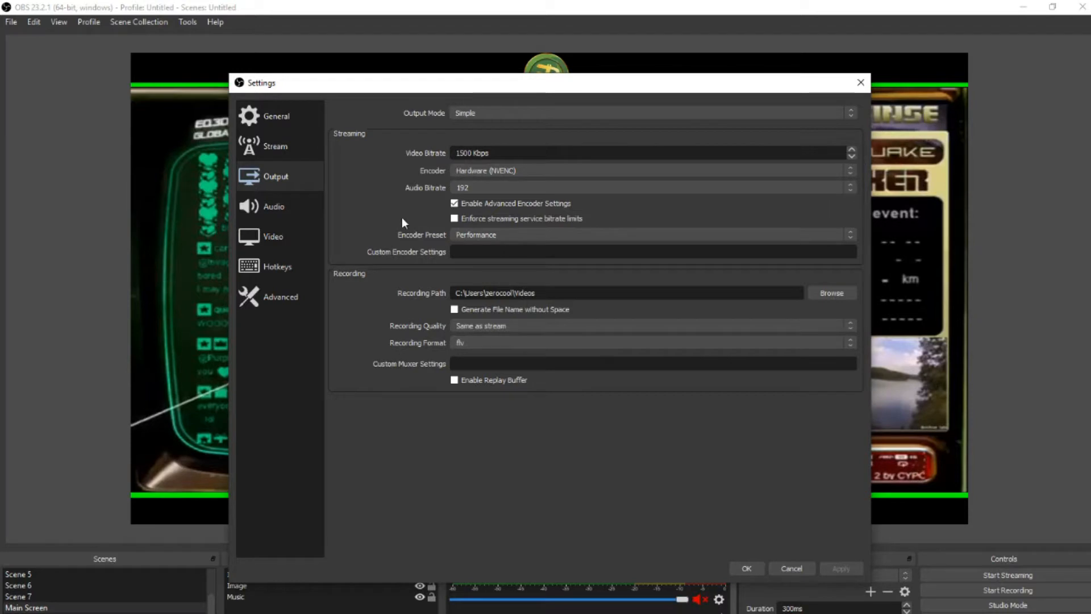
click(480, 187)
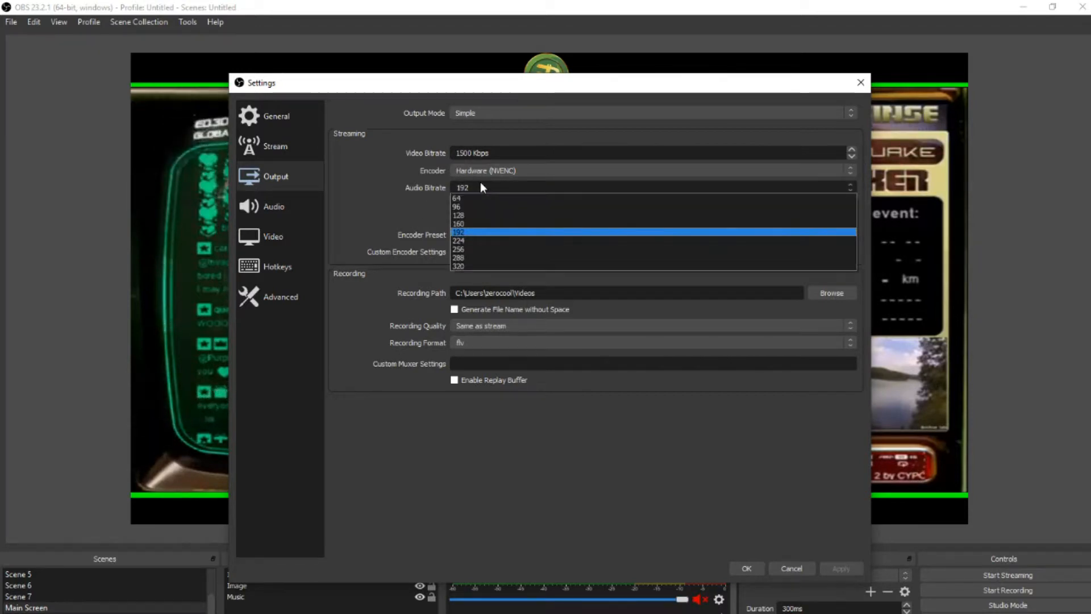
click(463, 232)
Step: In the video settings, choose 1280x720 for both the base canvas resolution and the output scaled resolution
click(268, 242)
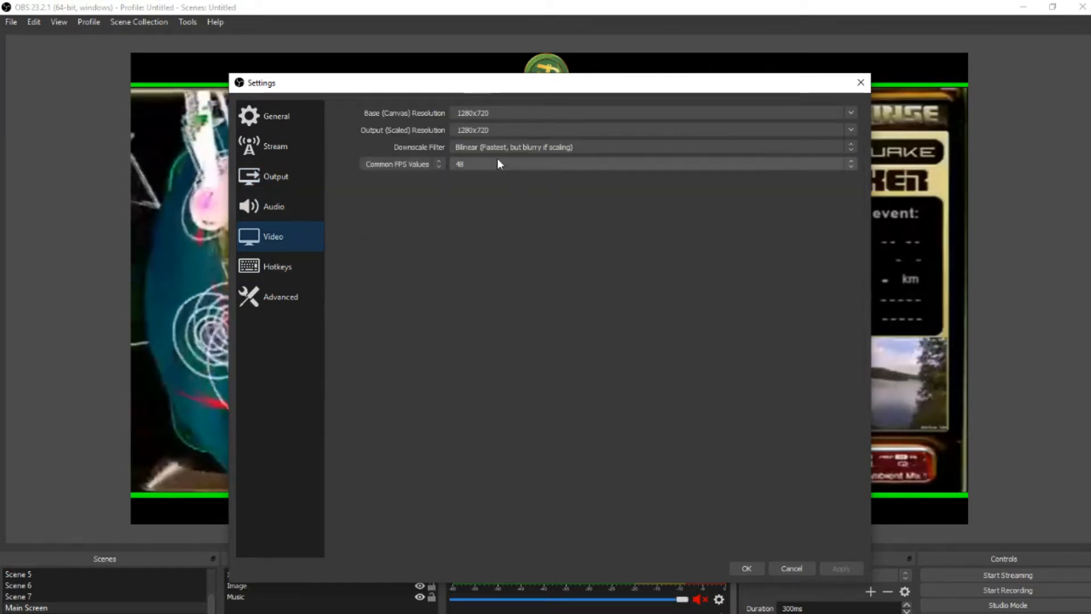
click(851, 114)
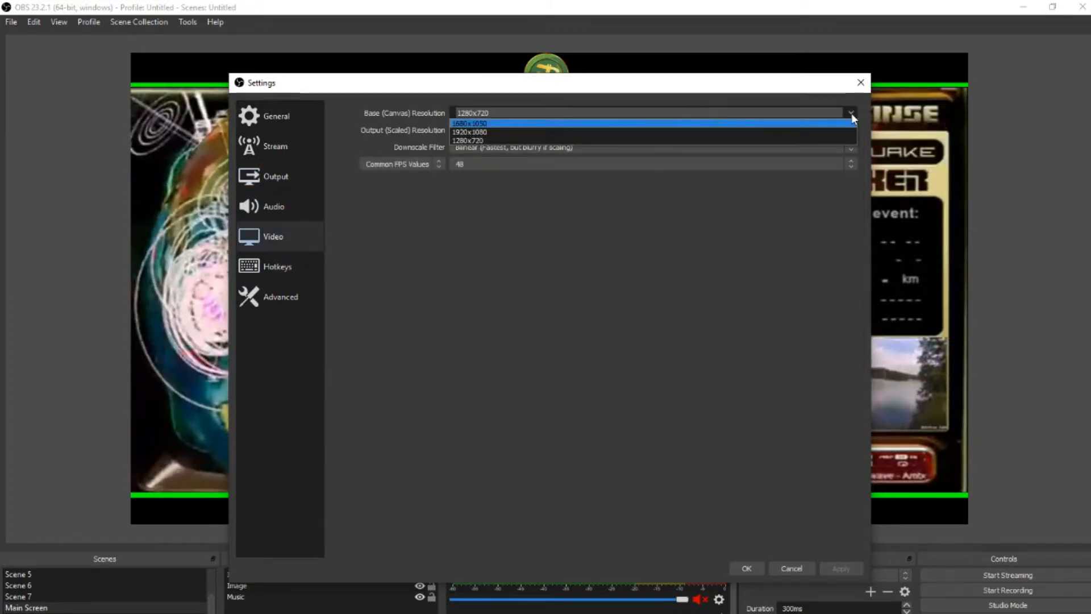
click(471, 140)
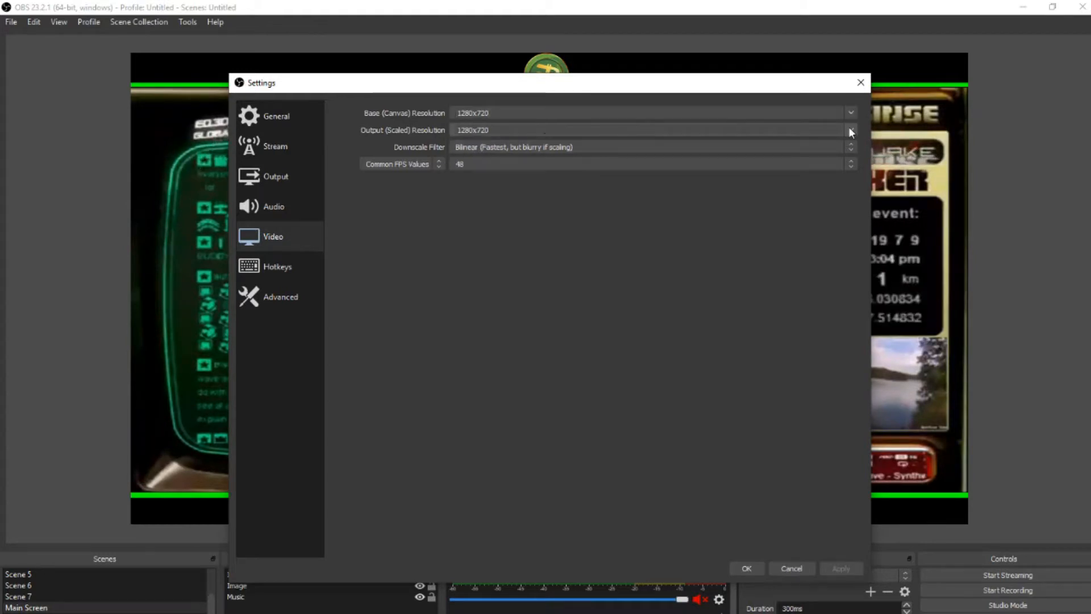
click(851, 132)
click(468, 142)
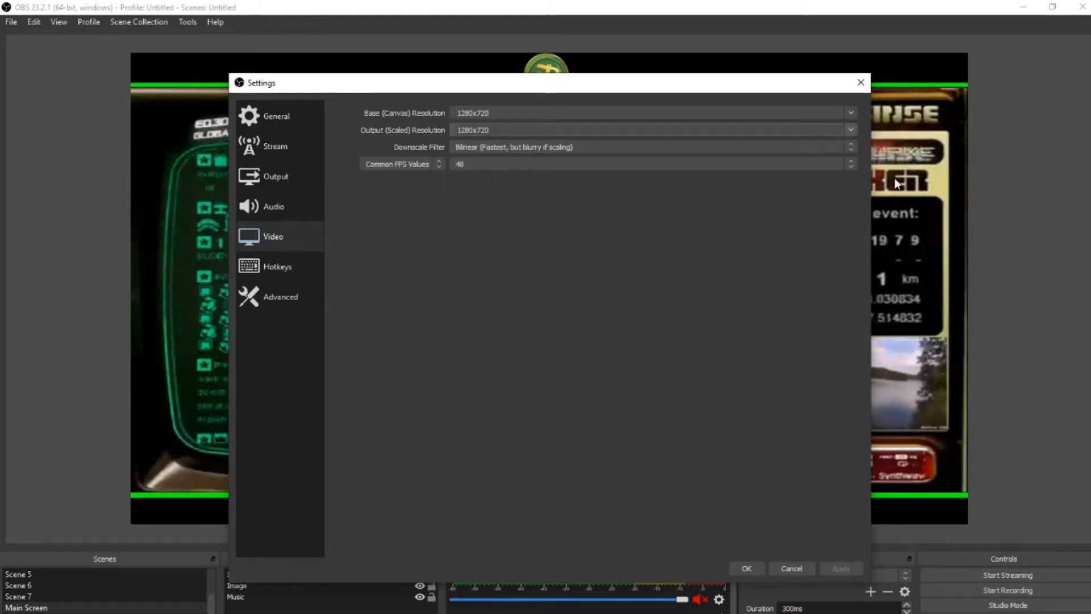
Step: Choose the Bilinear downscale filter and a common FPS value of 48
click(852, 147)
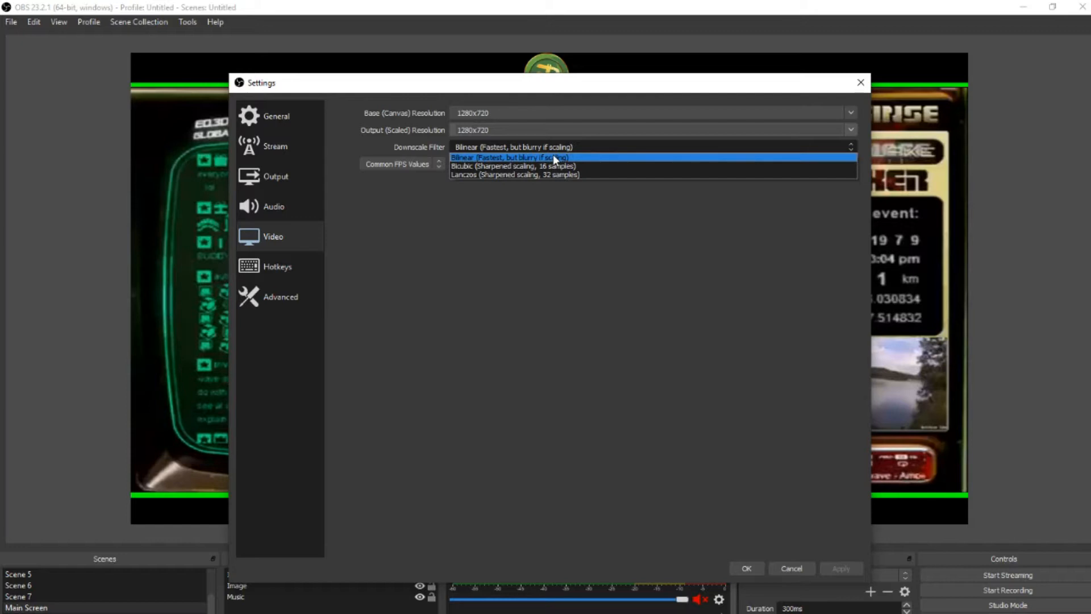
click(494, 156)
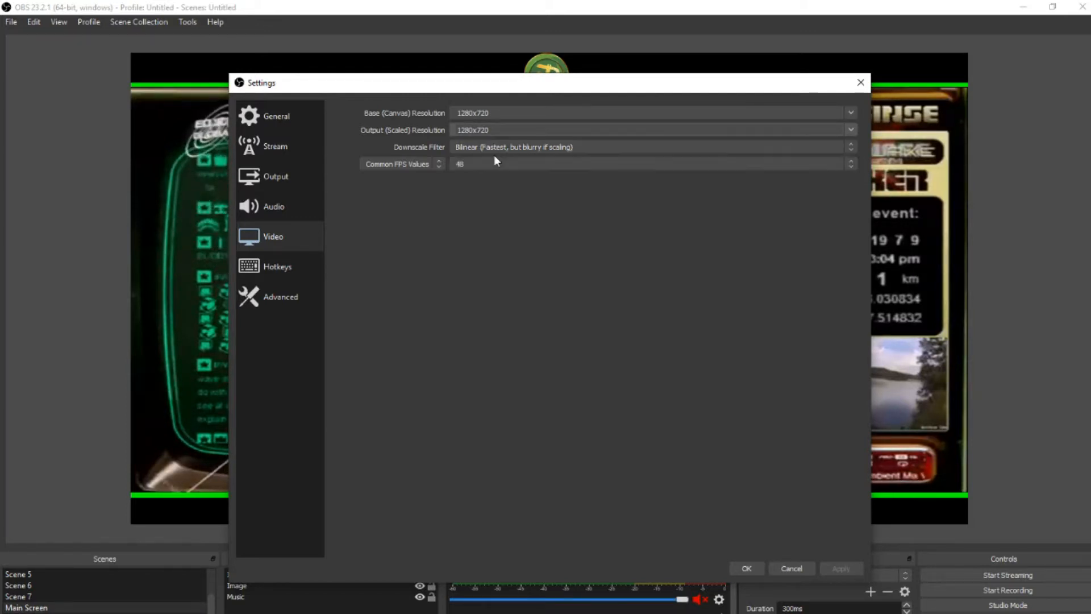
click(851, 164)
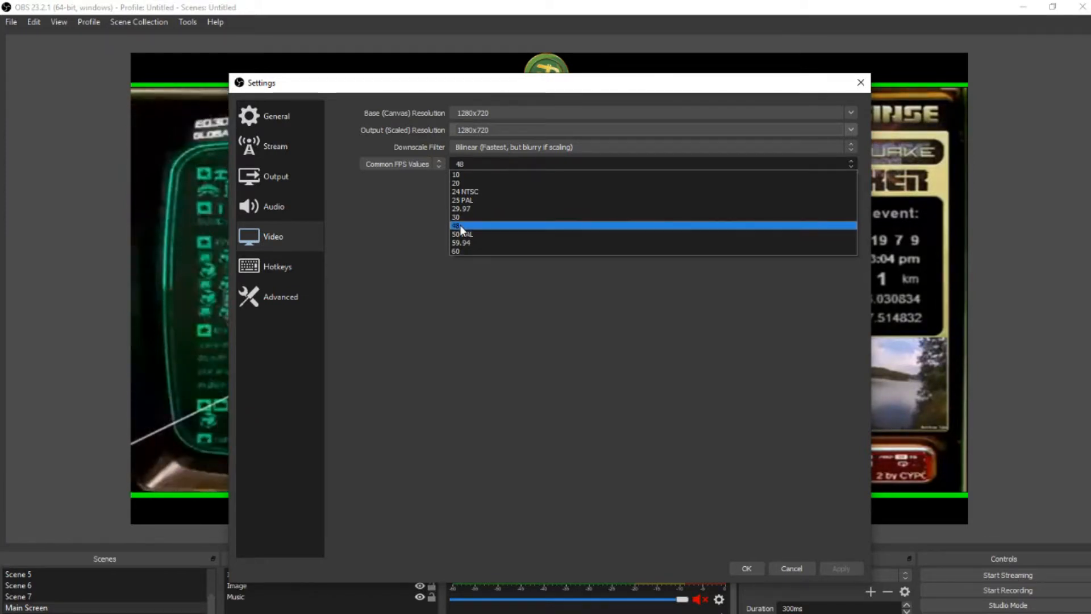
click(462, 225)
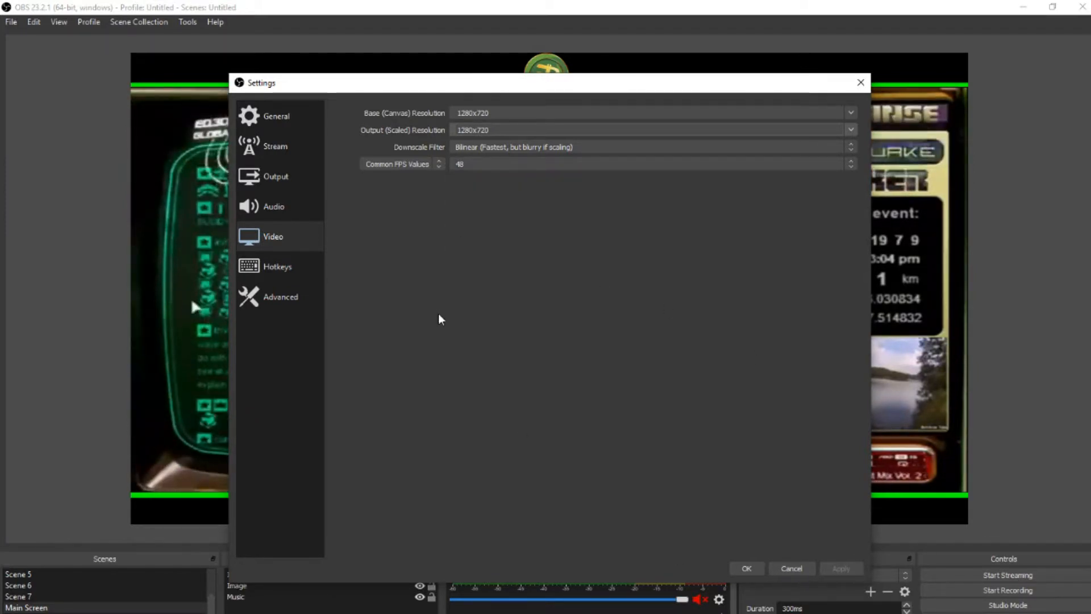
Step: Check the audio settings' sample rate options, keeping 44.1khz, and view the general settings
click(289, 209)
click(544, 125)
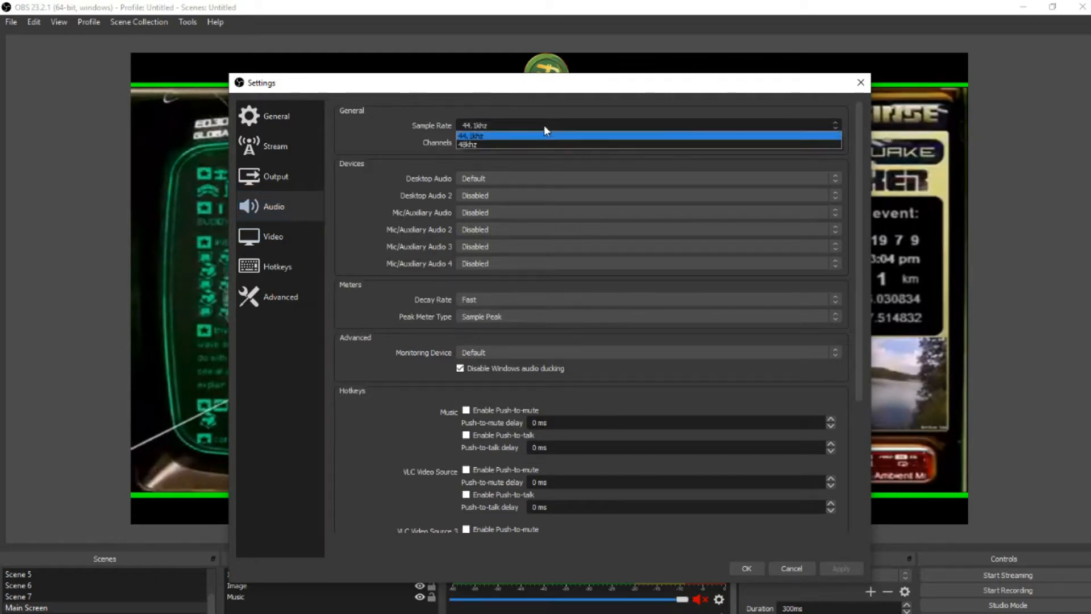
click(544, 125)
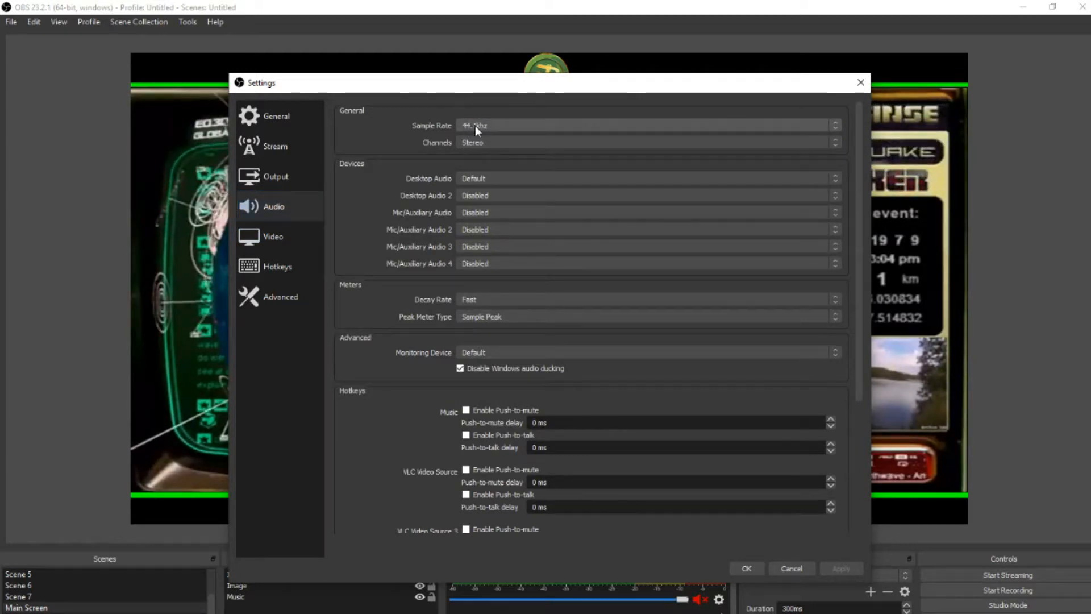
click(276, 119)
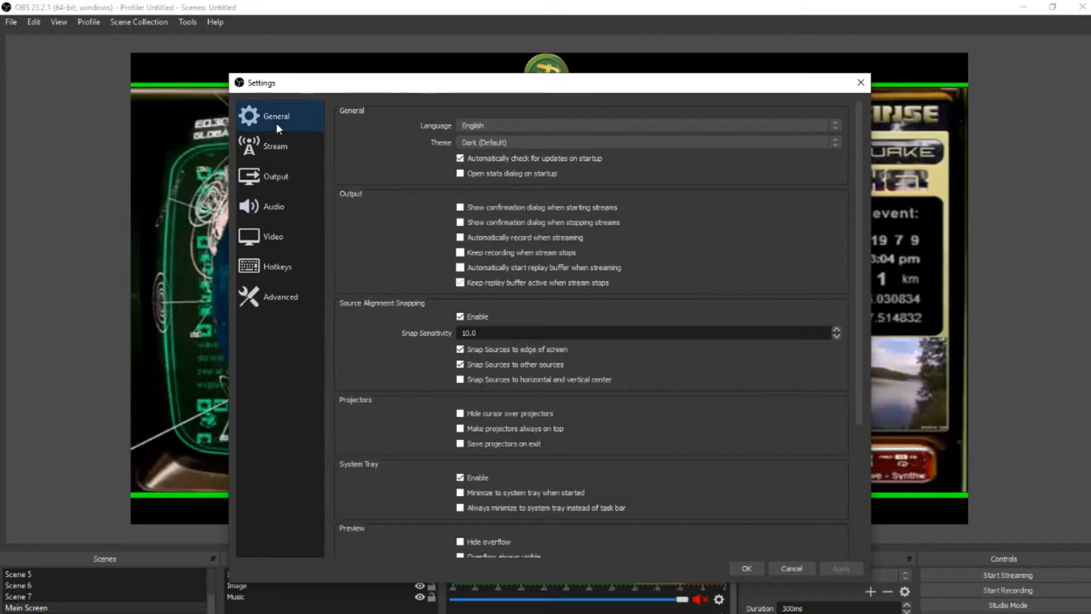
Step: In the advanced settings, choose [Ethernet] 192.168.1.80 for Bind to IP and toggle the new networking code option, closing the settings without saving
click(292, 291)
click(463, 465)
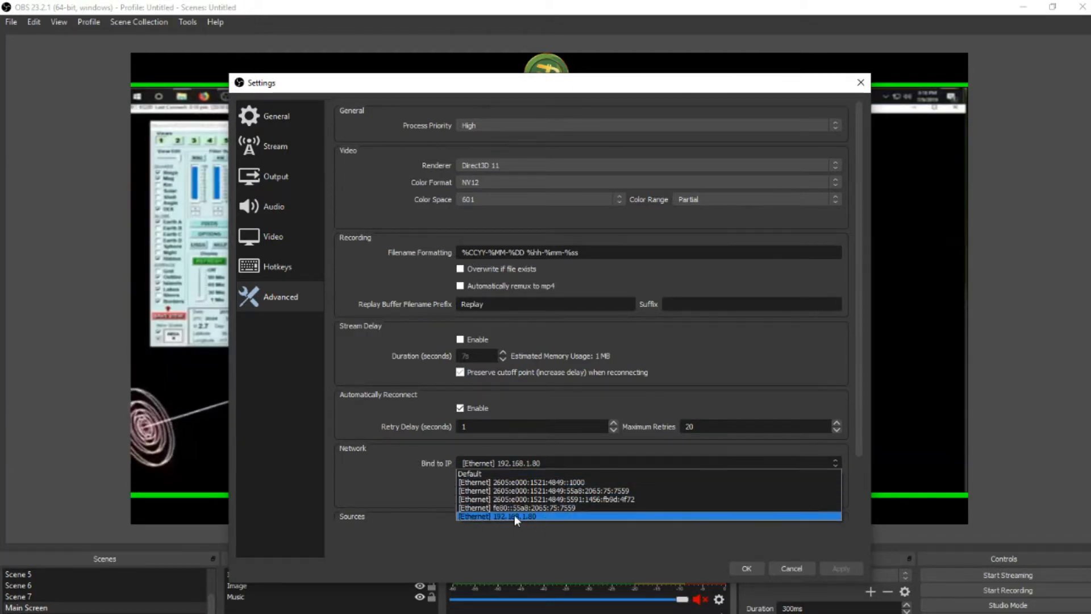
click(478, 516)
click(460, 479)
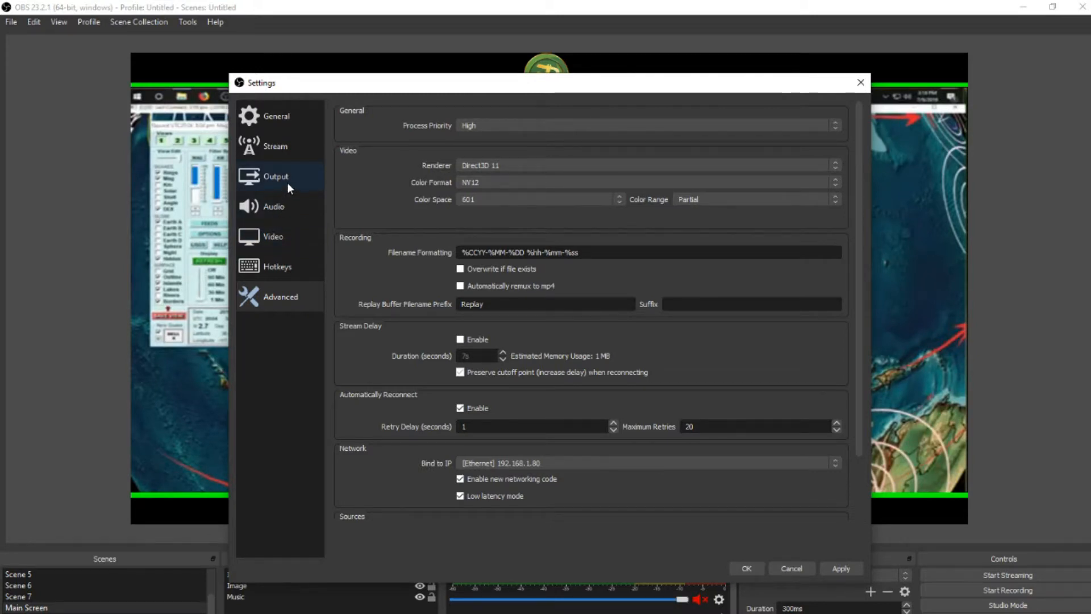
click(784, 568)
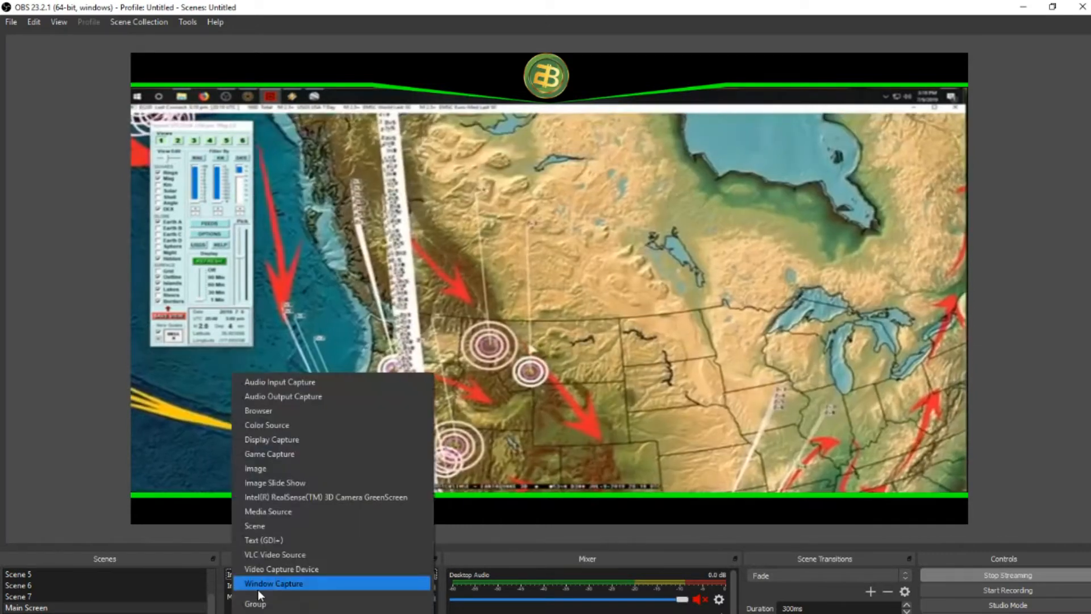
Step: Add a new Window Capture source for the [explorer.exe]: V C++ window to the Main Screen scene
click(258, 587)
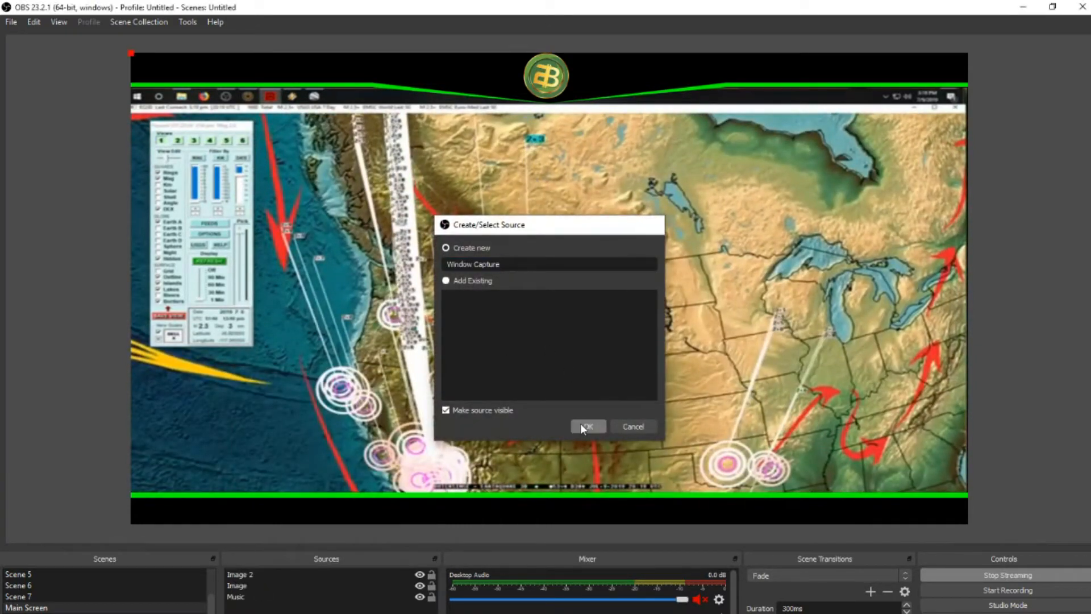
click(586, 427)
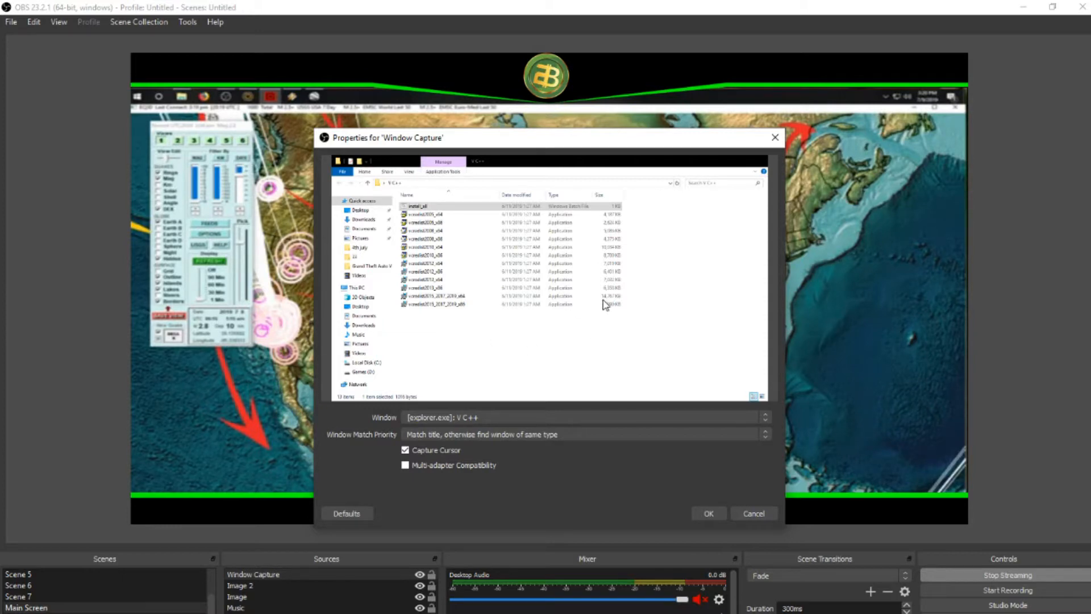
click(712, 511)
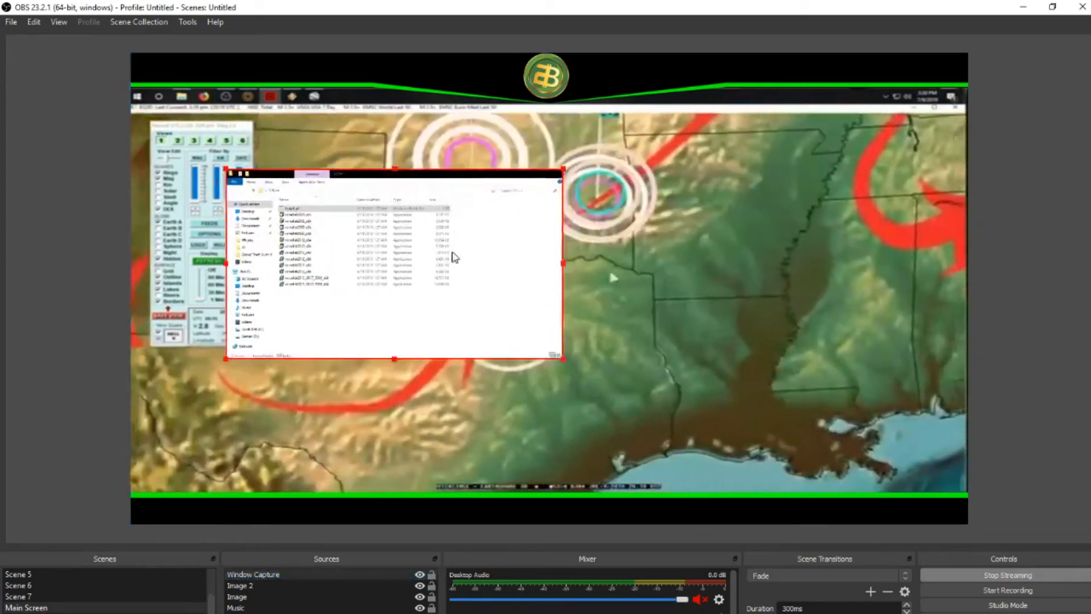
Step: Enlarge the window capture, place it in the canvas's upper-right area and order it between the Image and Music sources
drag(452, 252, 510, 205)
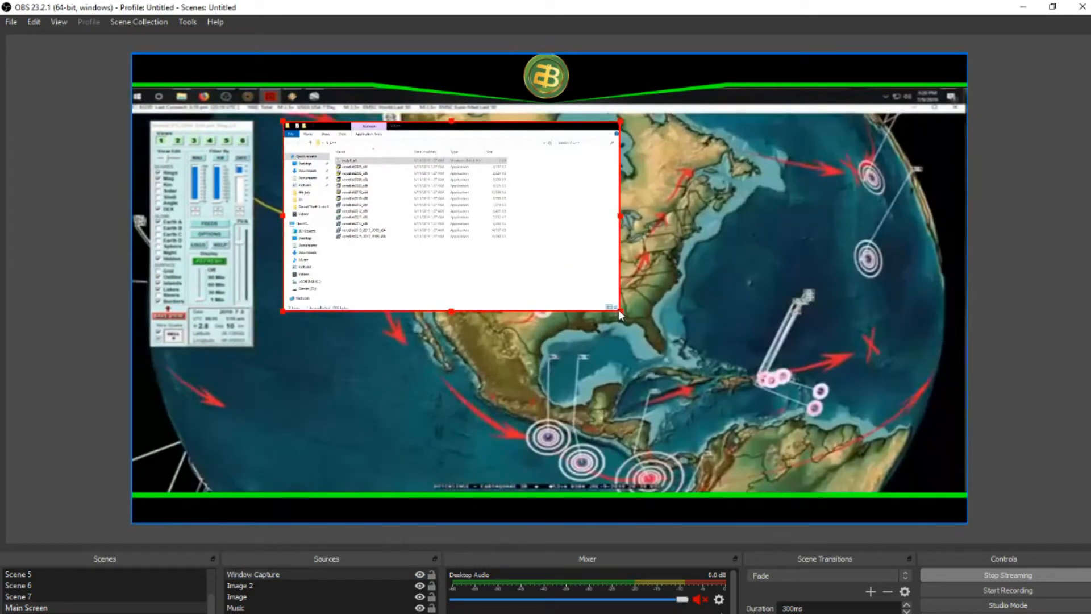
drag(619, 311, 763, 382)
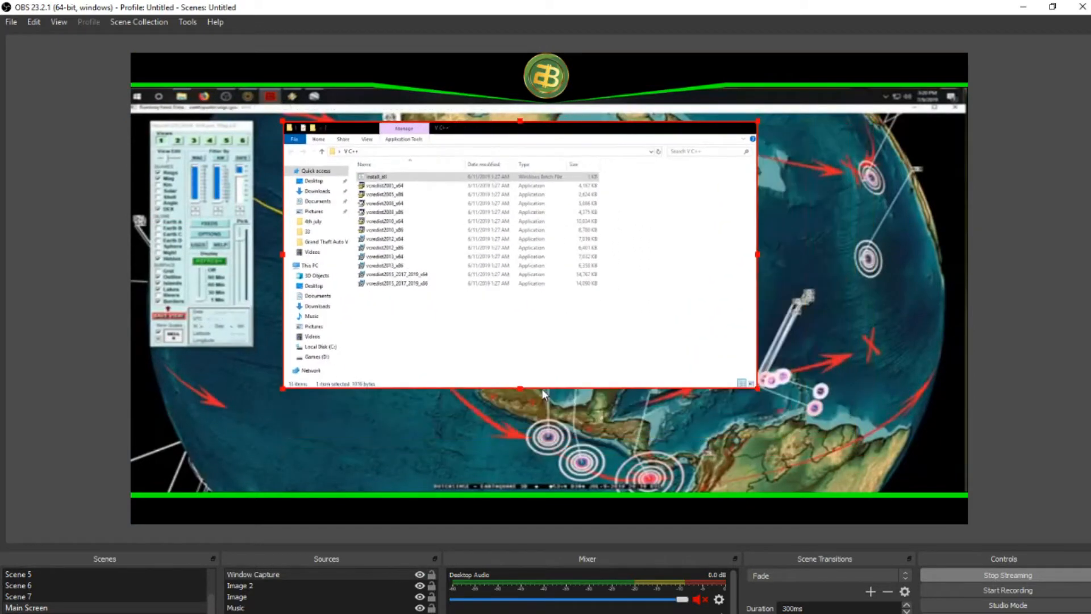
drag(510, 307, 663, 293)
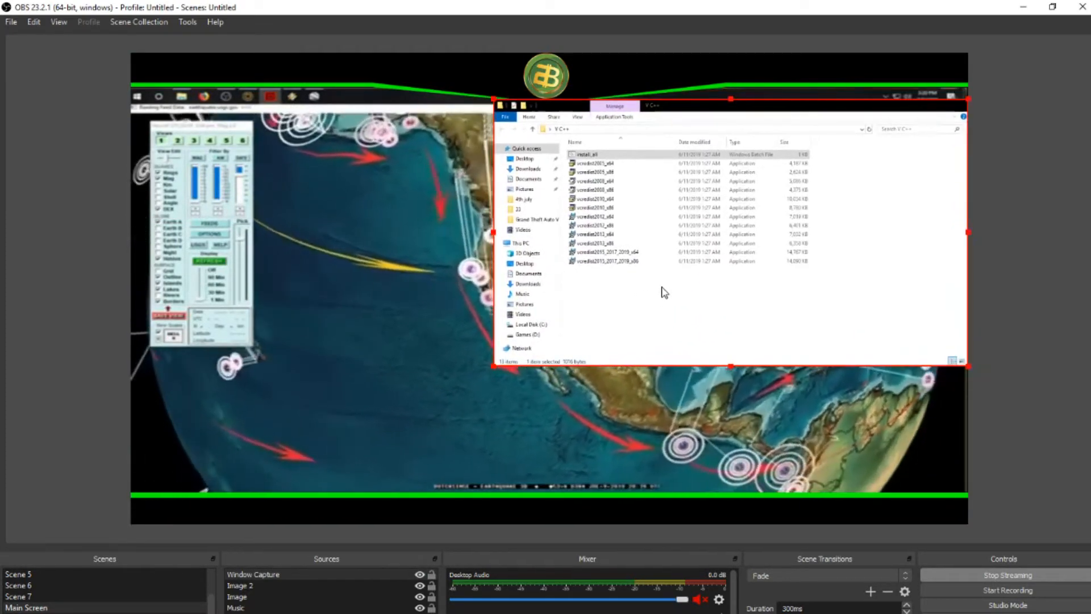
drag(255, 574, 238, 608)
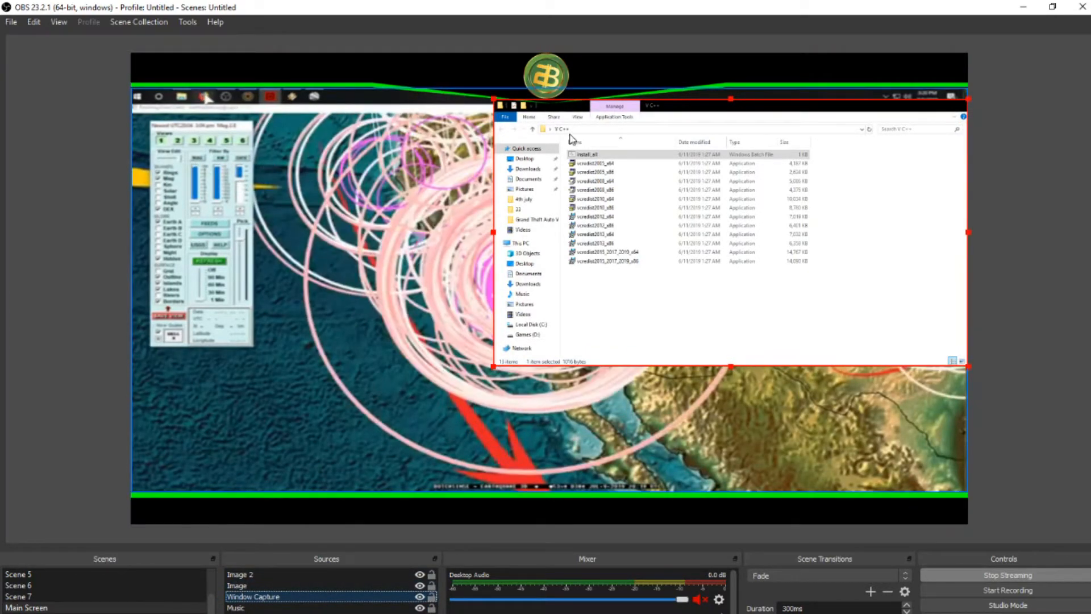
drag(672, 195, 738, 204)
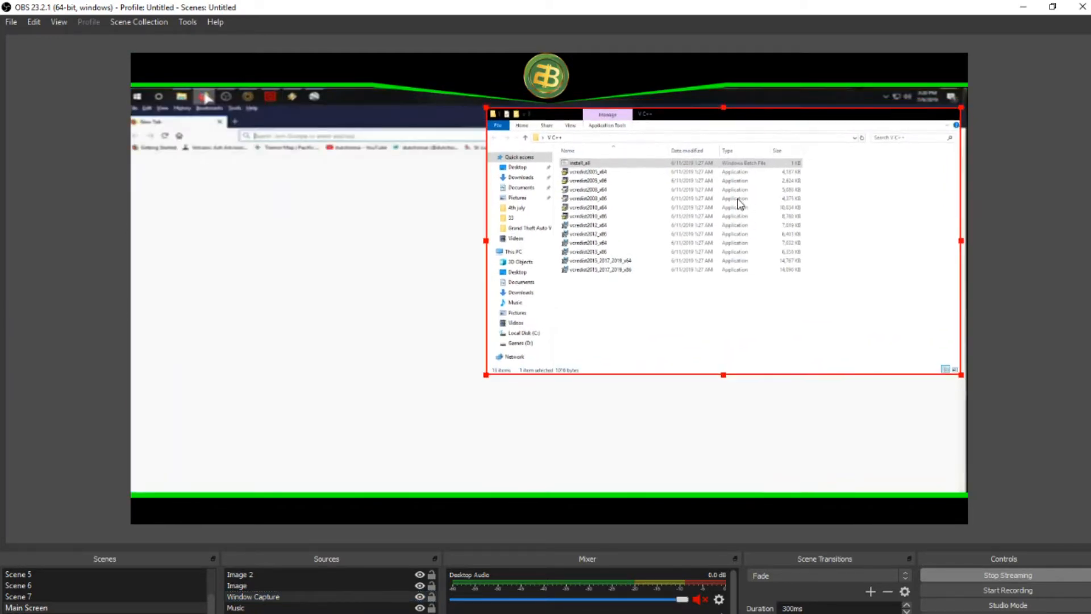
Step: Try adding a Browser source with its default properties to the scene, and remove it again
click(243, 612)
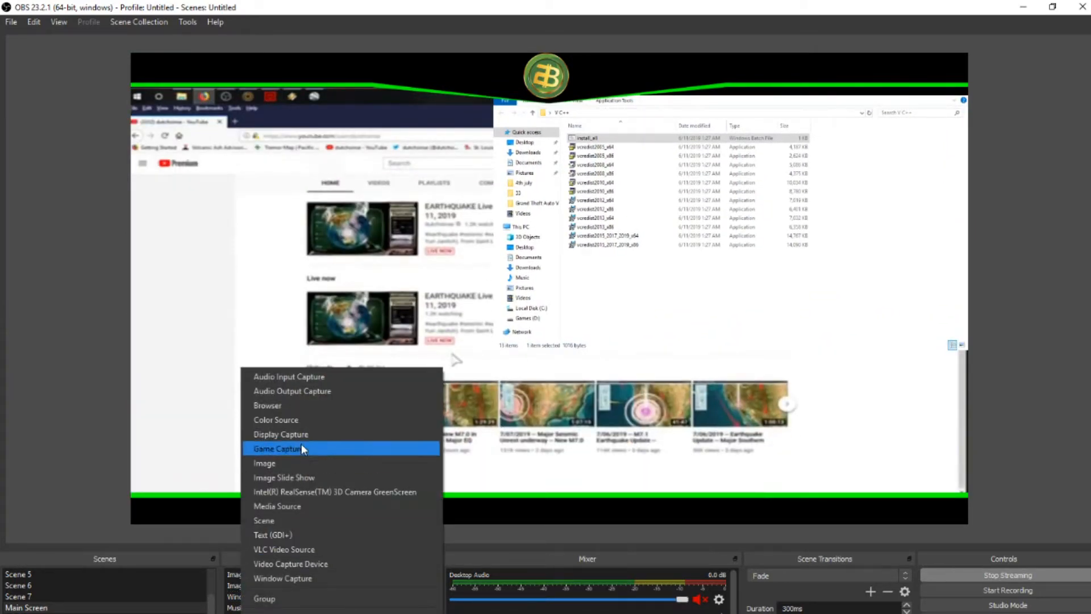
click(270, 405)
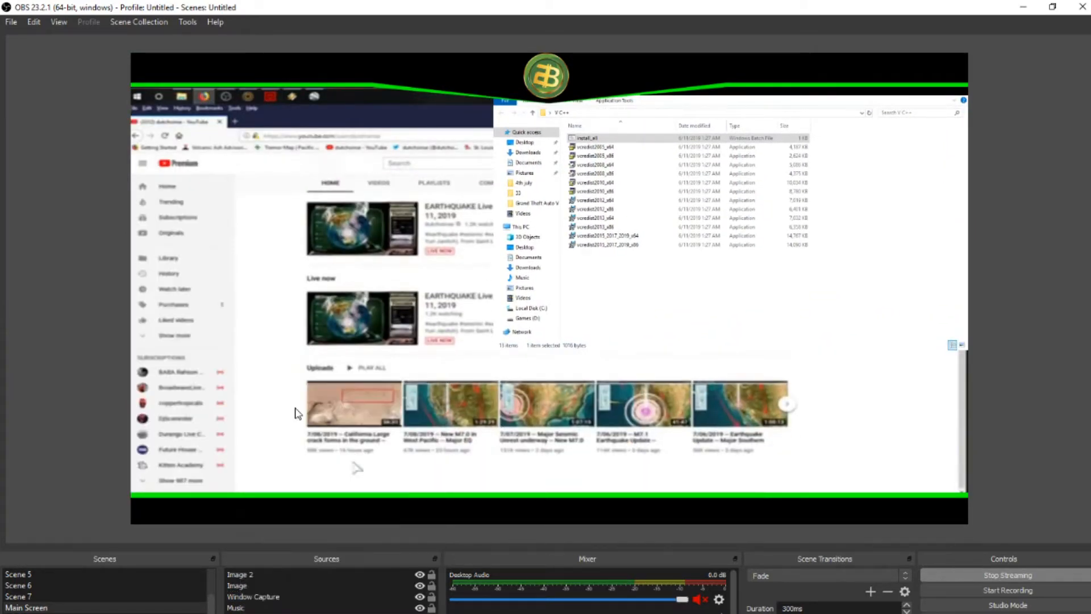
click(588, 426)
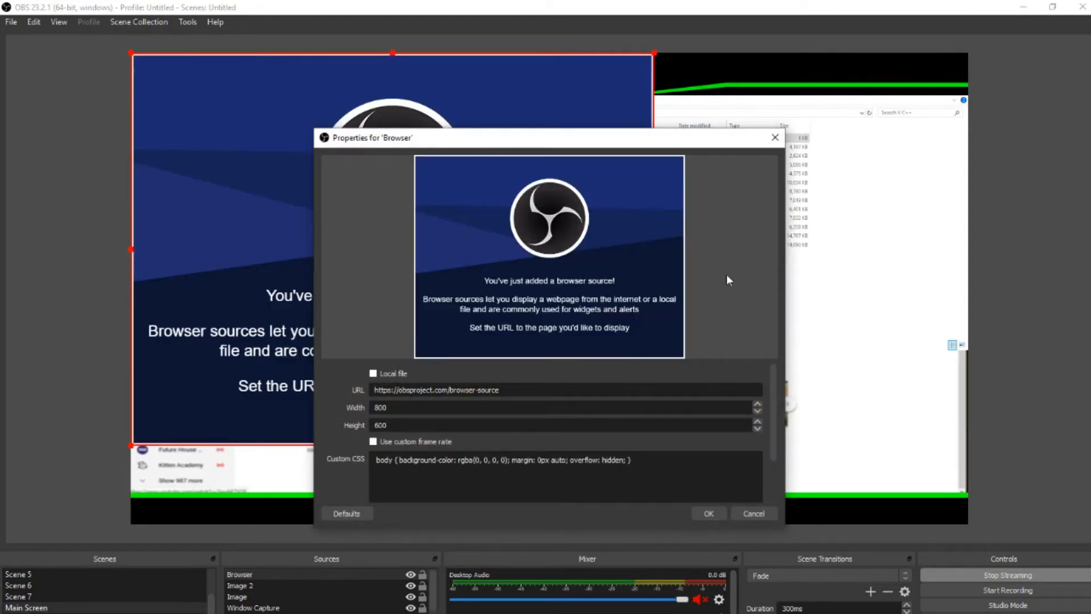
click(772, 141)
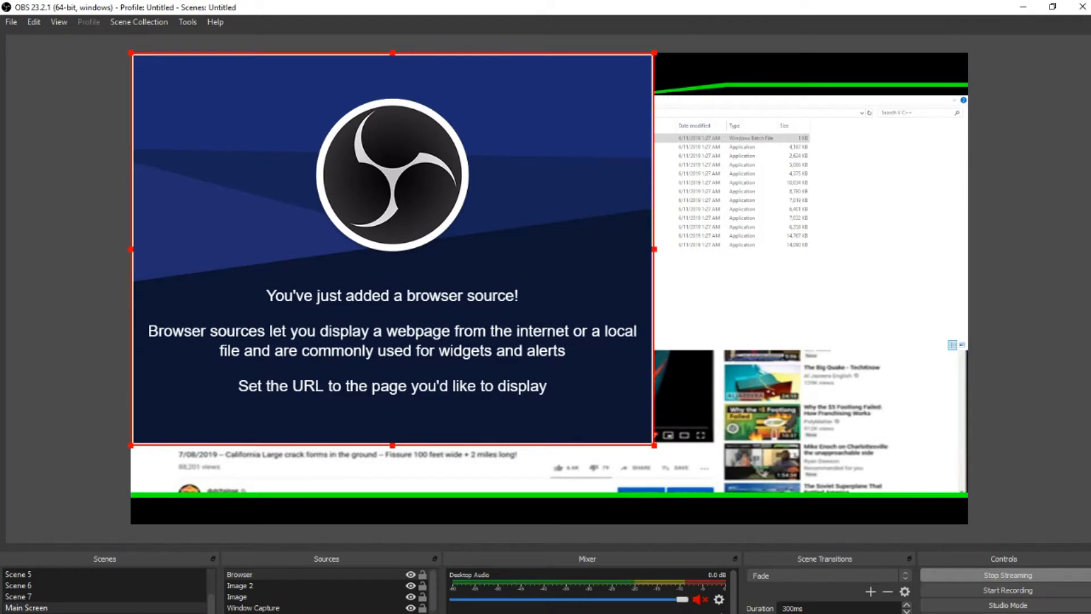
key(Delete)
click(588, 354)
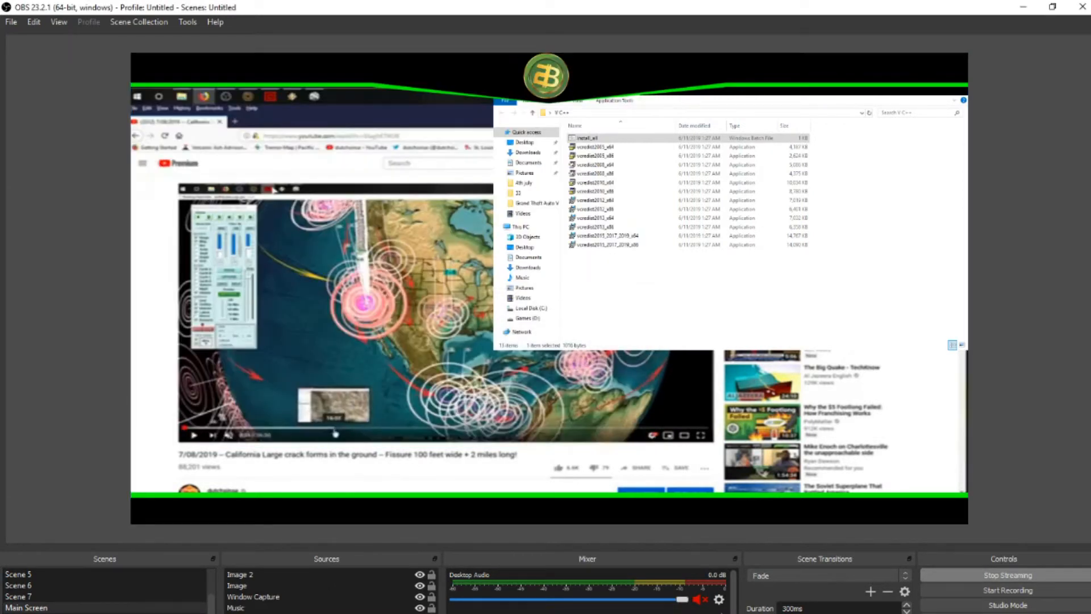
Step: Create a new Game Capture source named Game Capture 2, after checking the existing Game Capture option
click(230, 613)
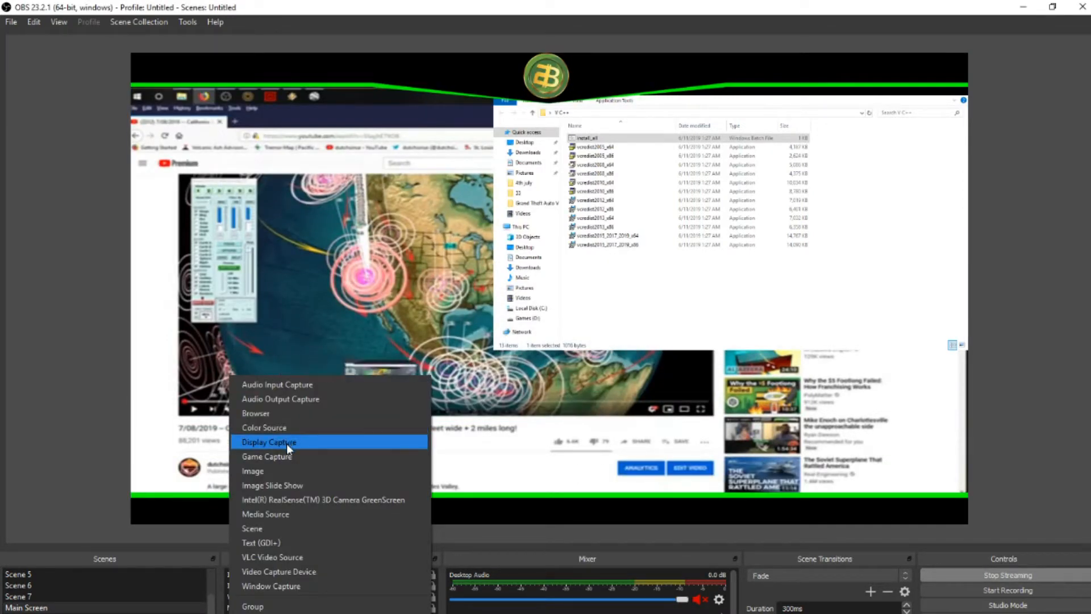
click(254, 456)
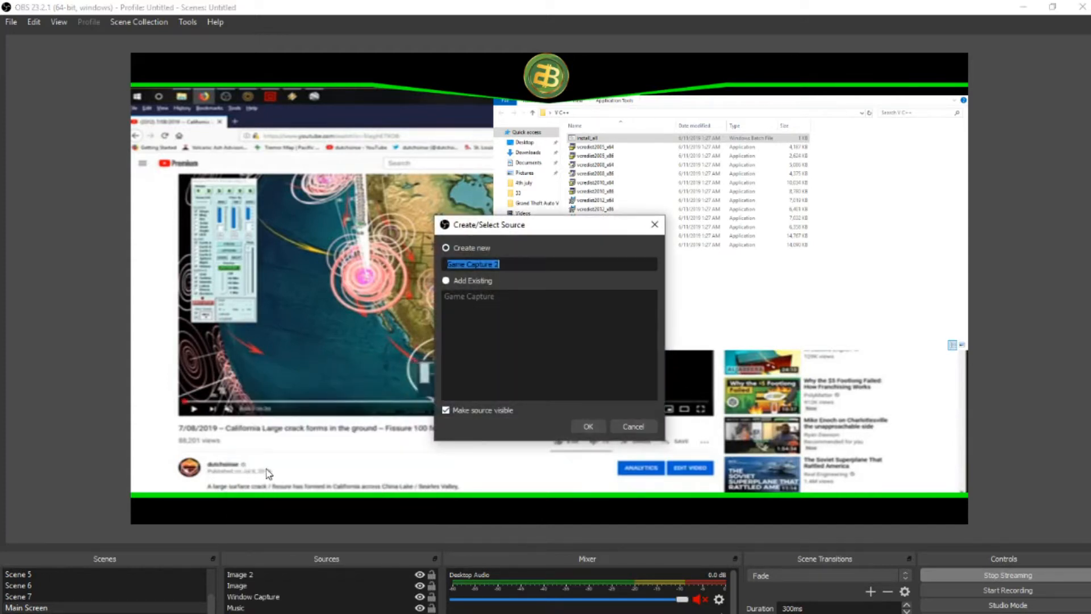
click(448, 282)
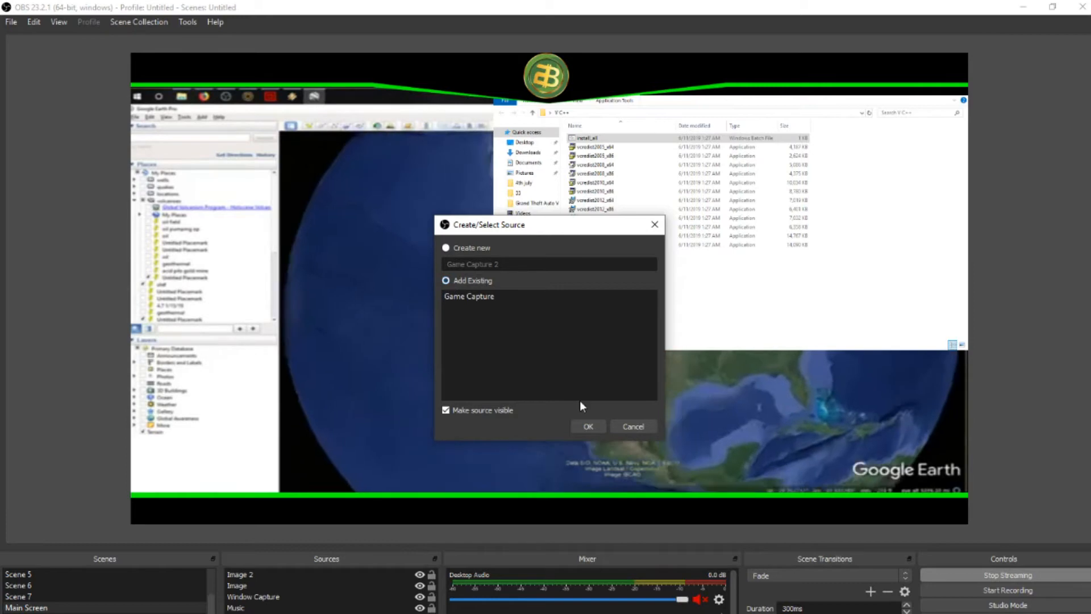
click(456, 248)
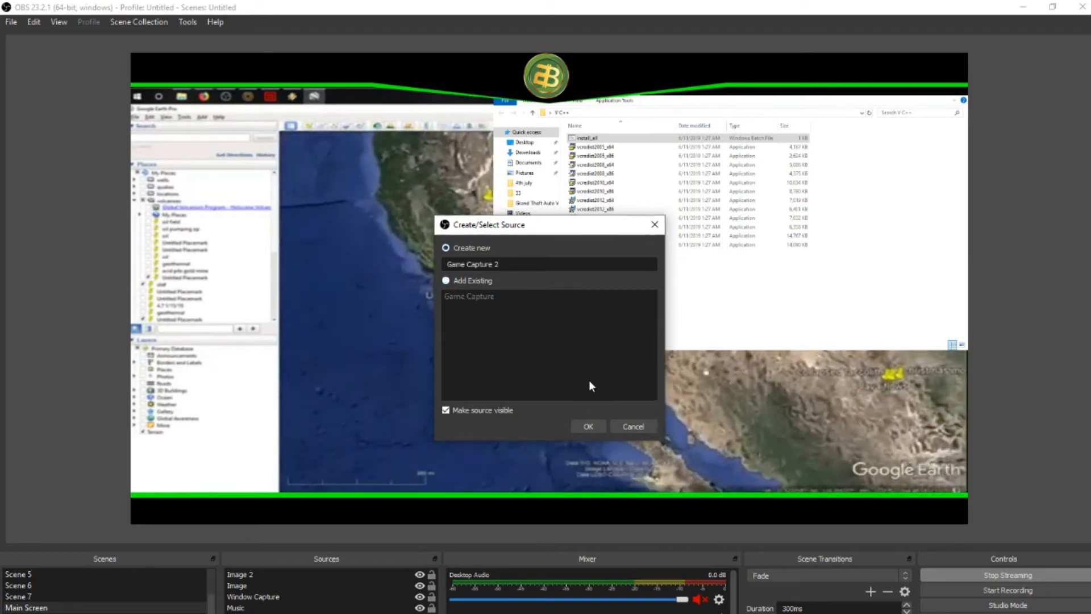
click(588, 426)
Step: Set Game Capture 2 to capture a specific window and select [BitTubeBrowser.exe]: VideoLAN - Downloads - BitTube Browser
click(440, 392)
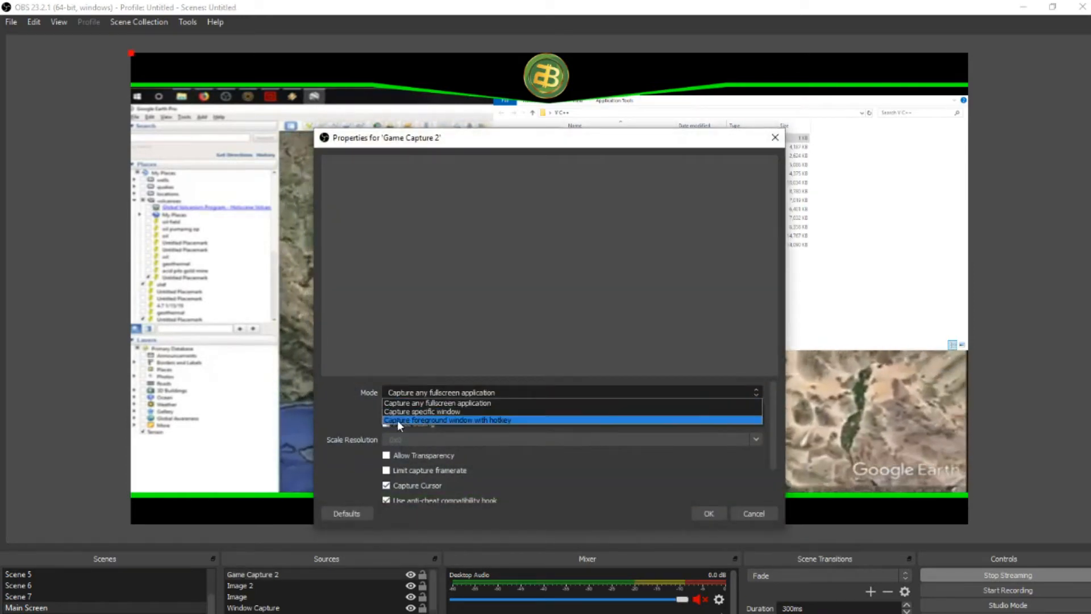
click(411, 411)
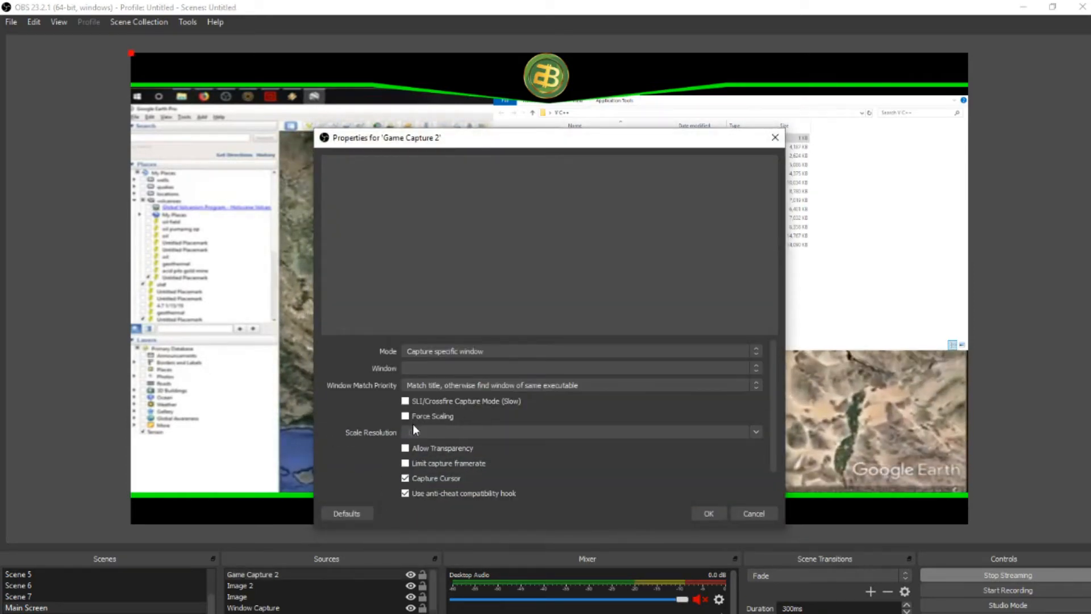
click(415, 353)
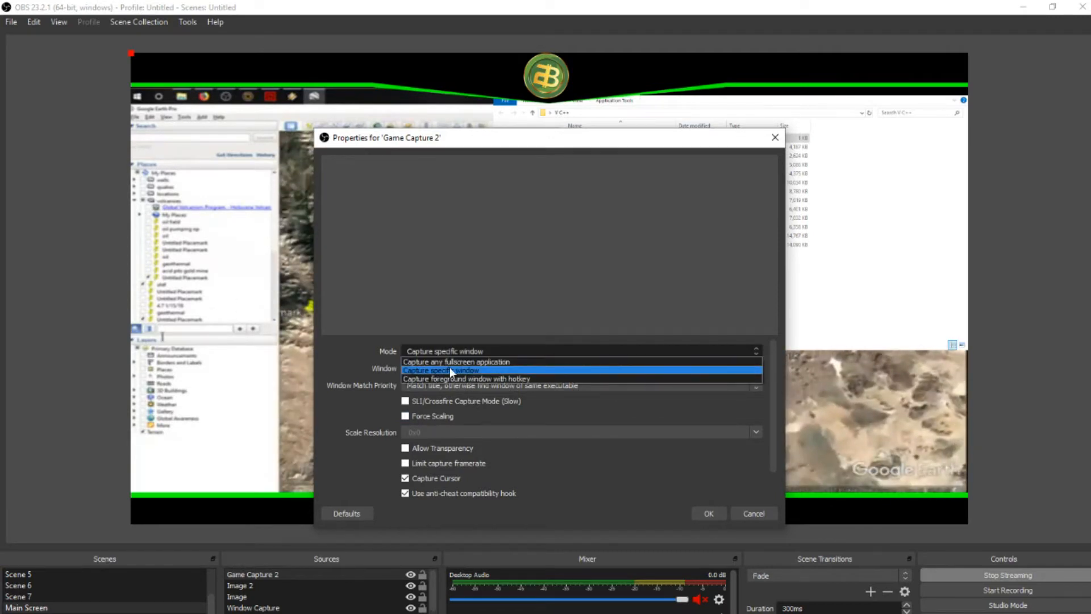
click(407, 370)
click(401, 368)
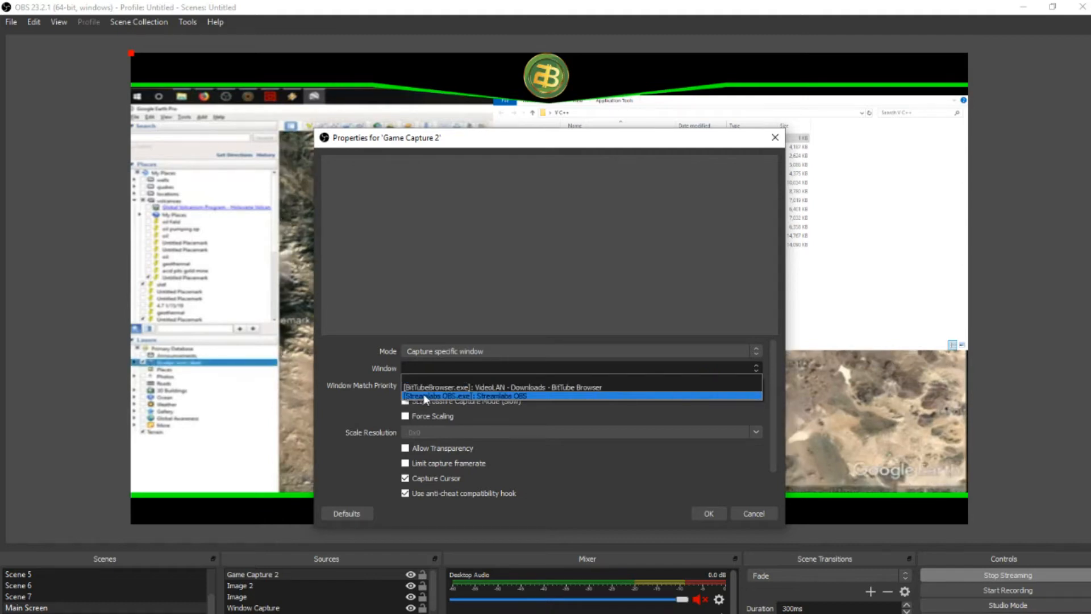
click(424, 387)
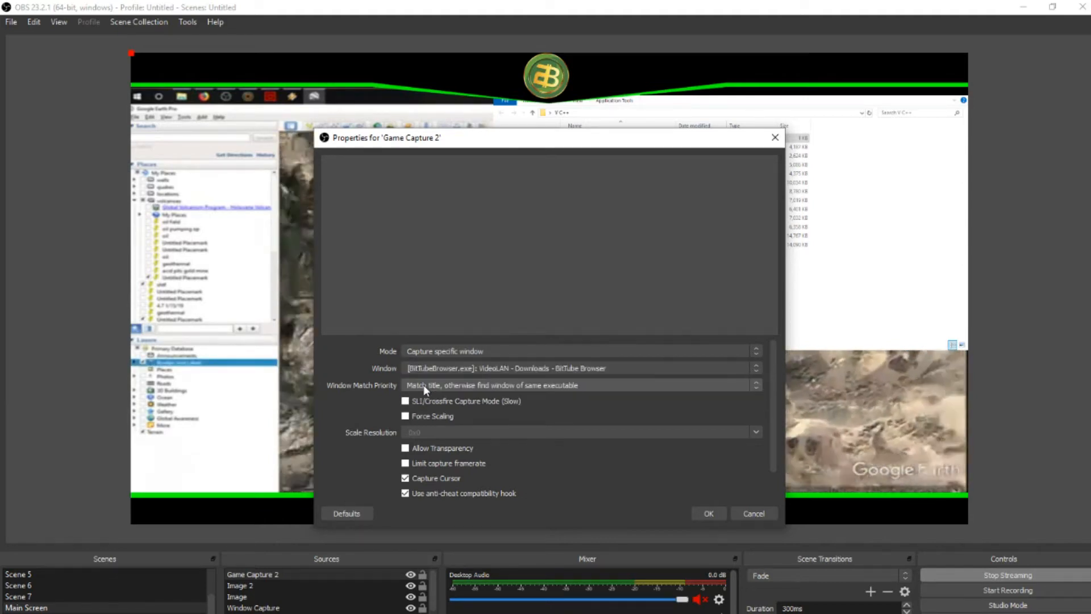
click(712, 511)
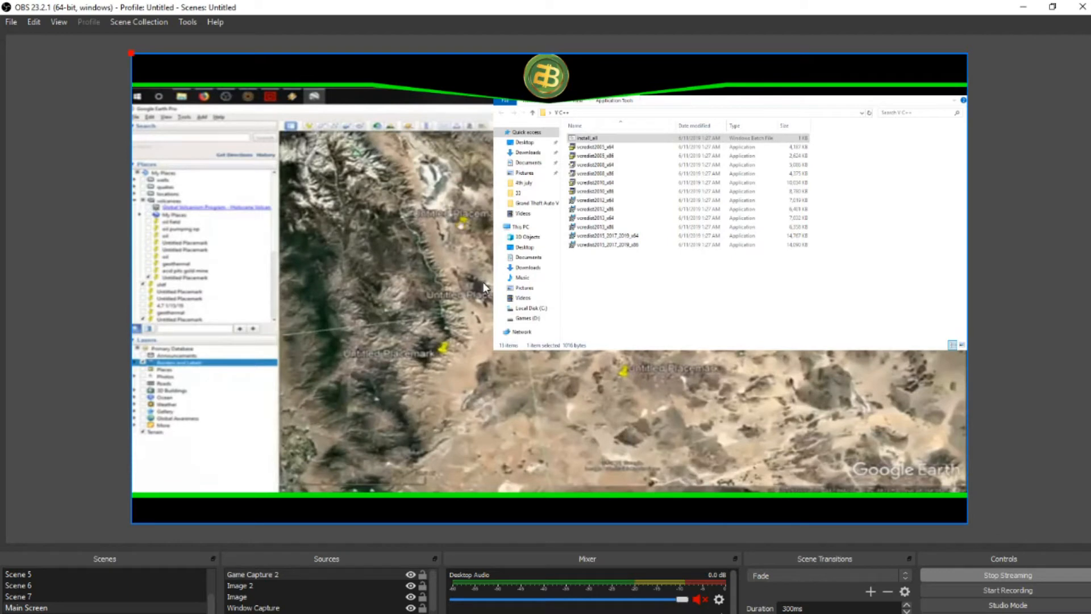
Step: Reopen the Game Capture 2 properties and change the captured window to the BitTube Browser one
double_click(151, 72)
click(483, 395)
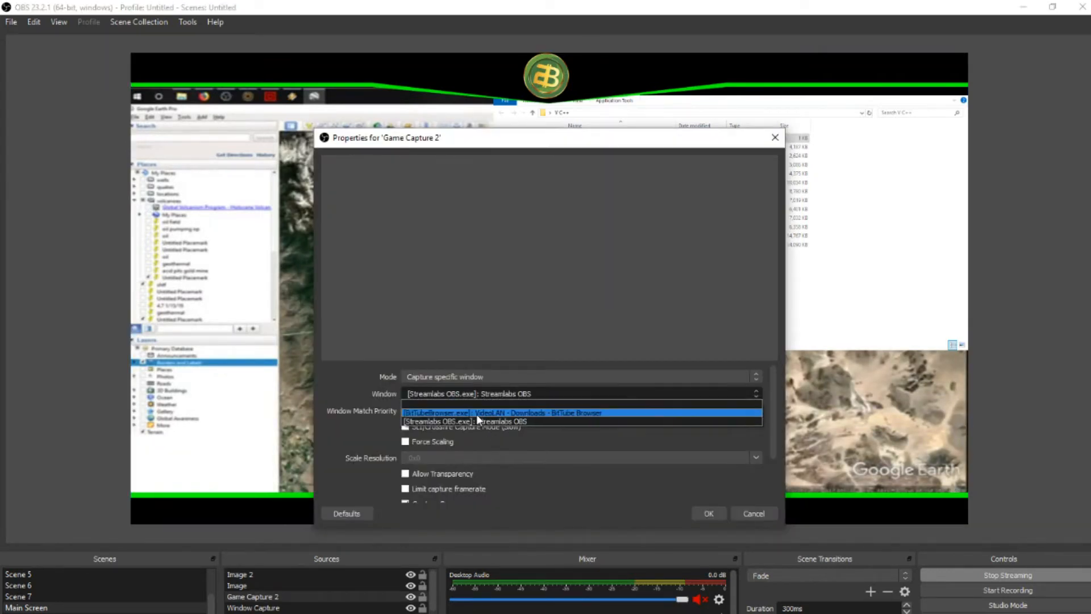
click(477, 415)
click(696, 513)
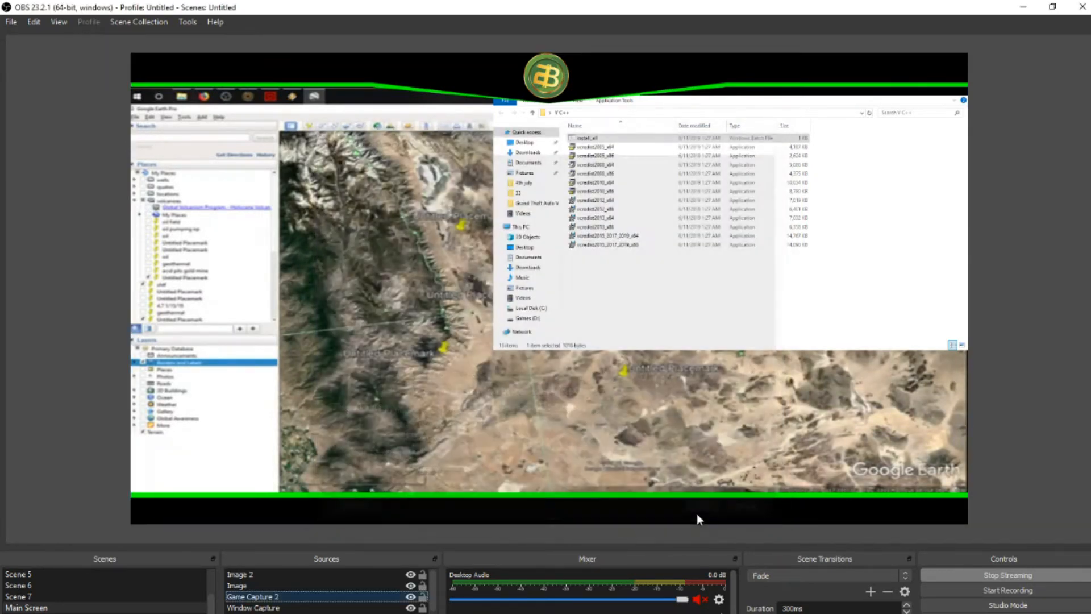
Step: Review the Game Capture 2 properties once more and remove that source from the scene
double_click(248, 597)
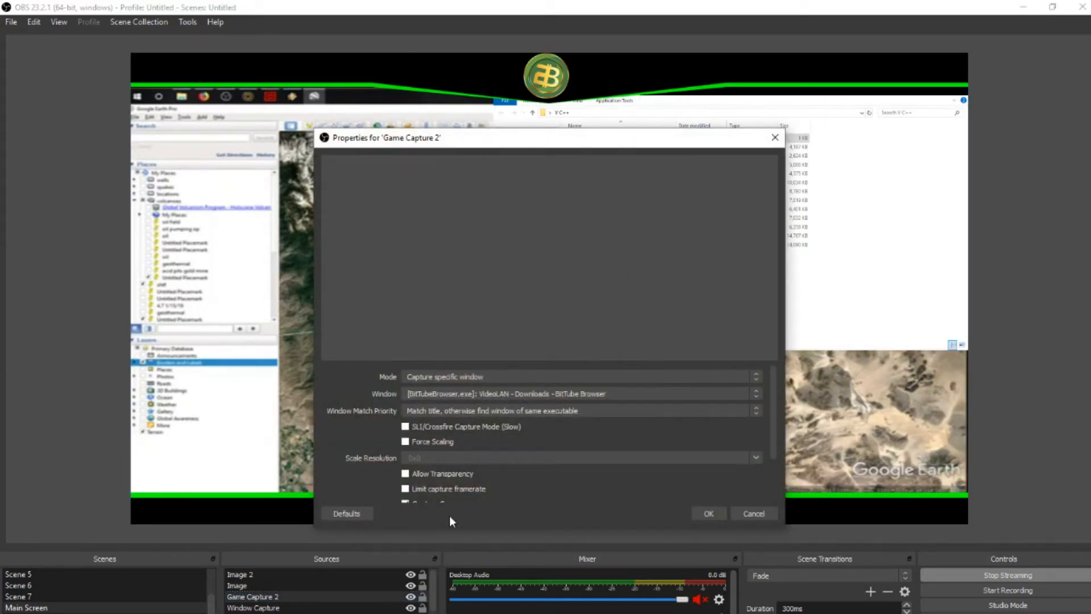
click(706, 515)
key(Delete)
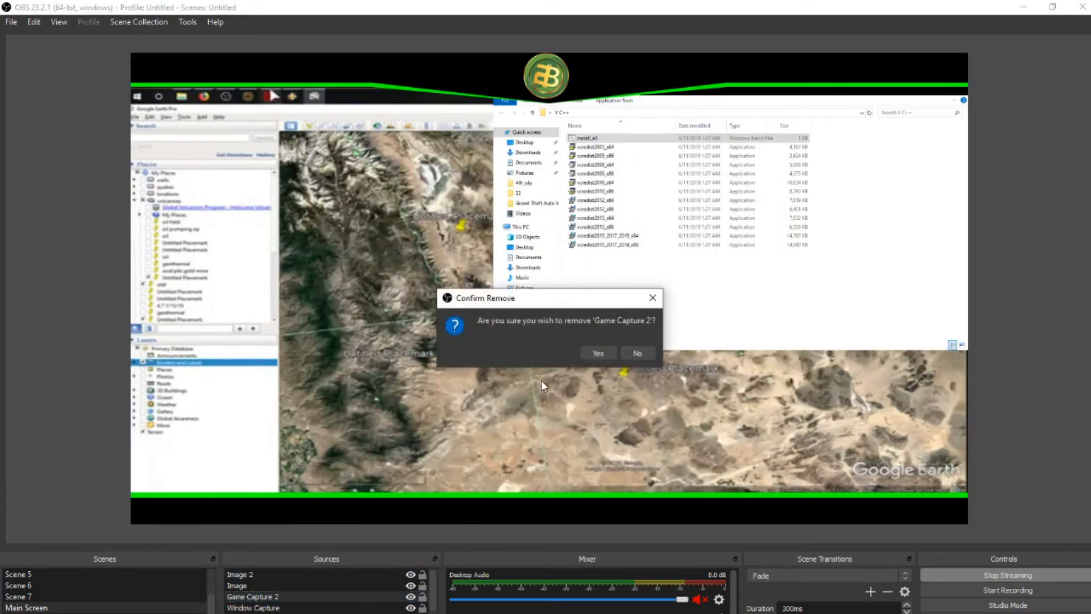
click(588, 353)
Step: Add a new Video Capture Device source to the scene, keeping Device Default as the Resolution/FPS type
click(237, 613)
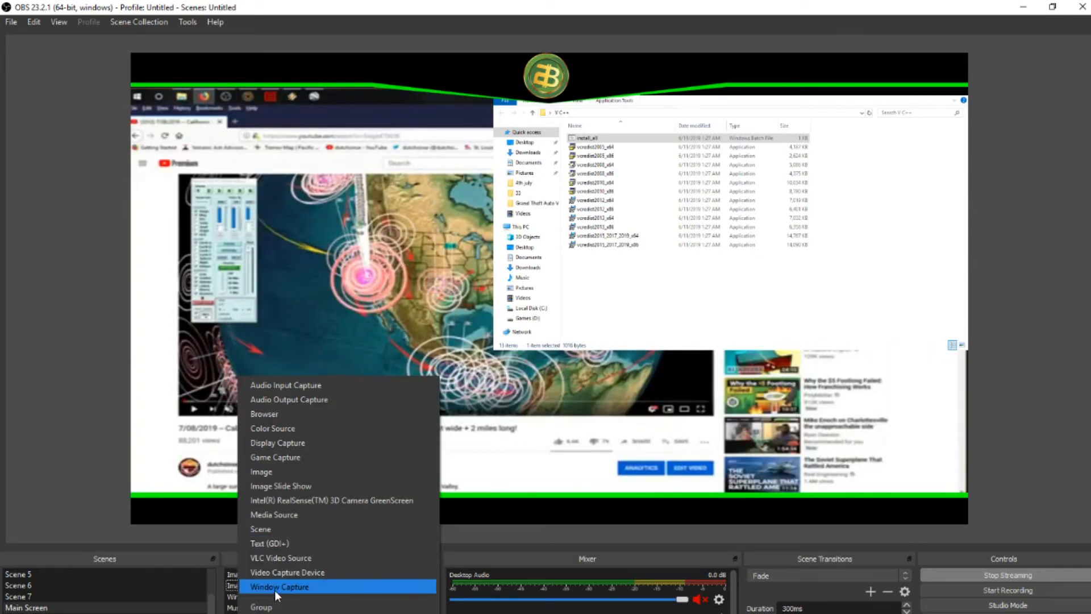
click(282, 575)
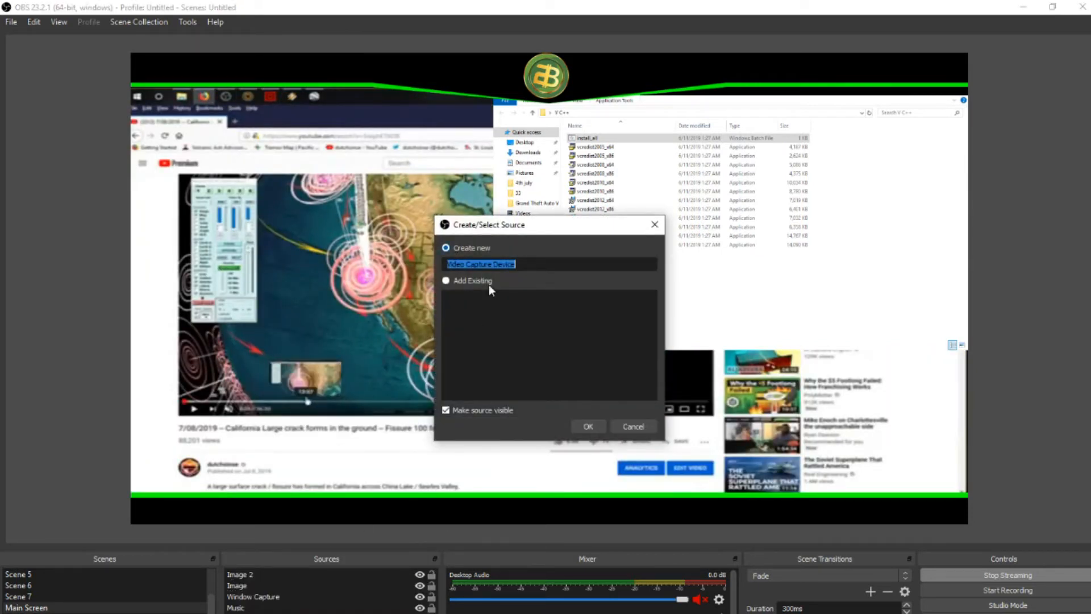
click(589, 426)
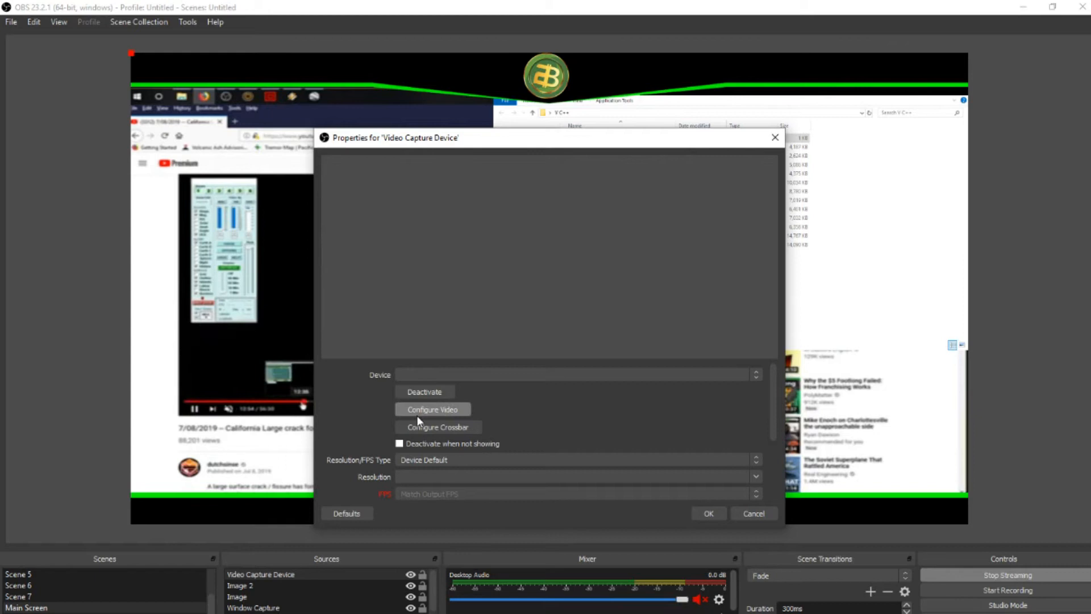
click(412, 463)
click(405, 459)
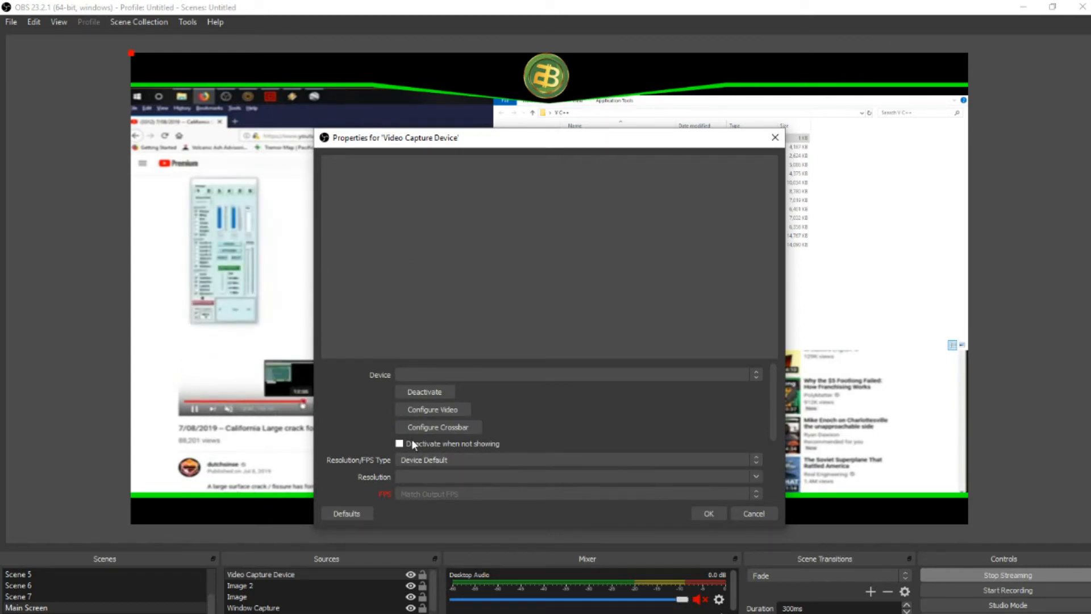
click(708, 514)
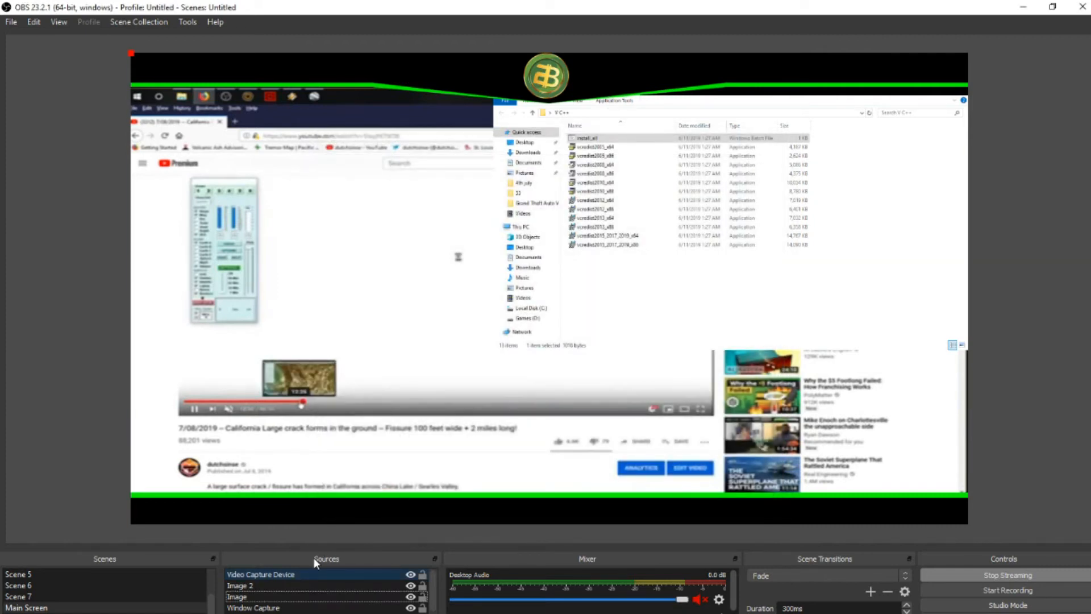